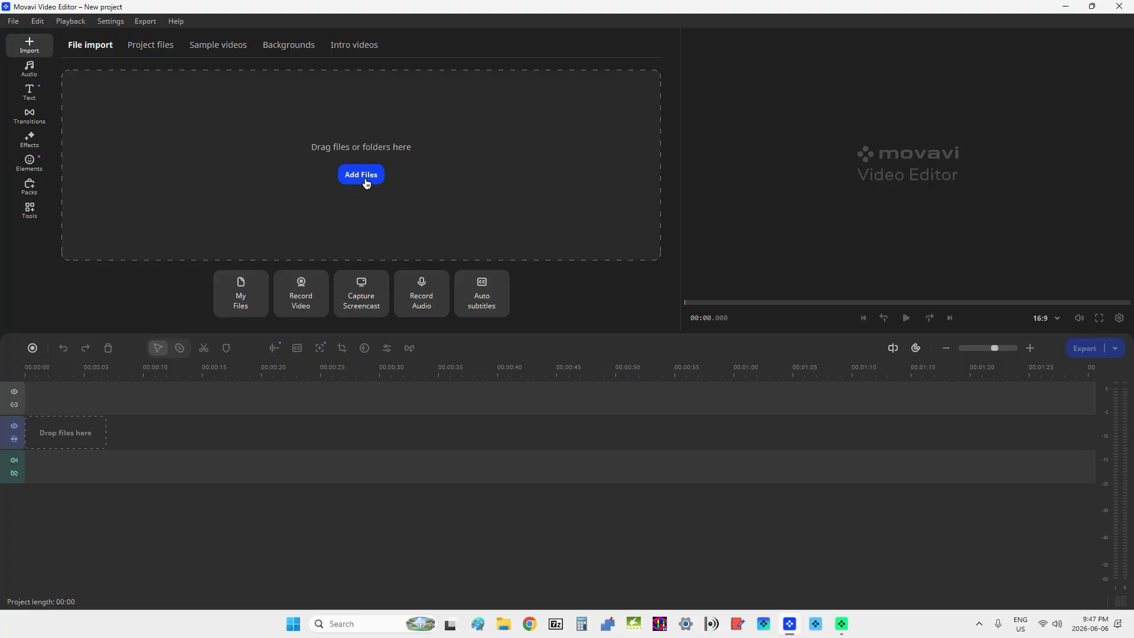
# Import the video mattrccmas2017fall2017cut3_64.mp4 from the diamond text import folder into the project.
pyautogui.click(362, 175)
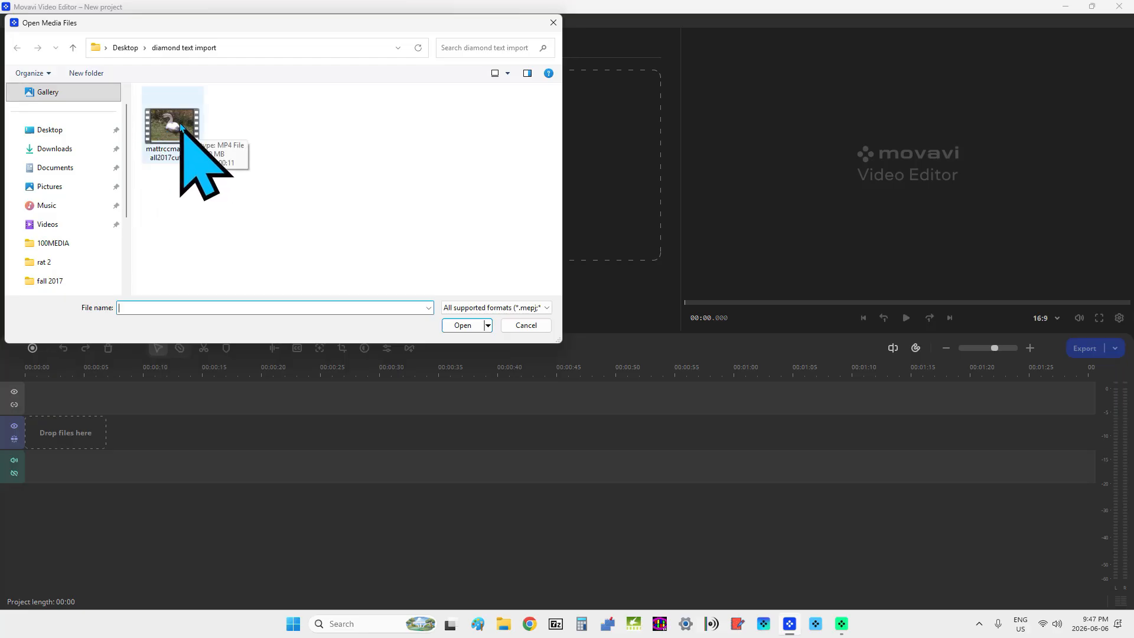
pyautogui.doubleClick(181, 126)
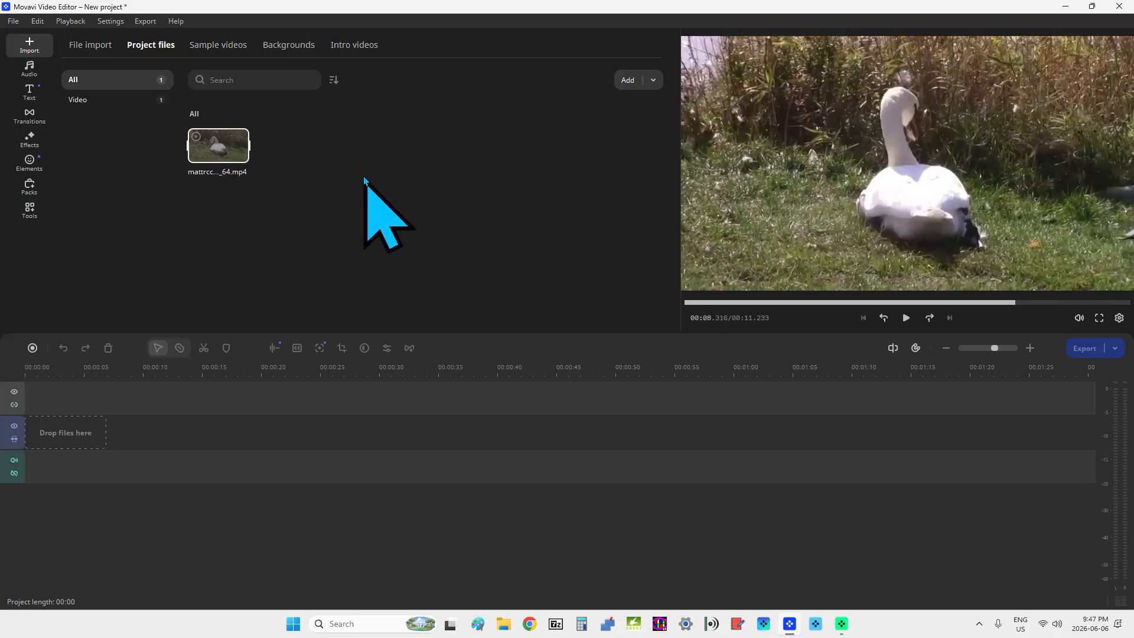
# Save the project as "diamond text movavi 26" in the diamond text import folder.
pyautogui.click(13, 23)
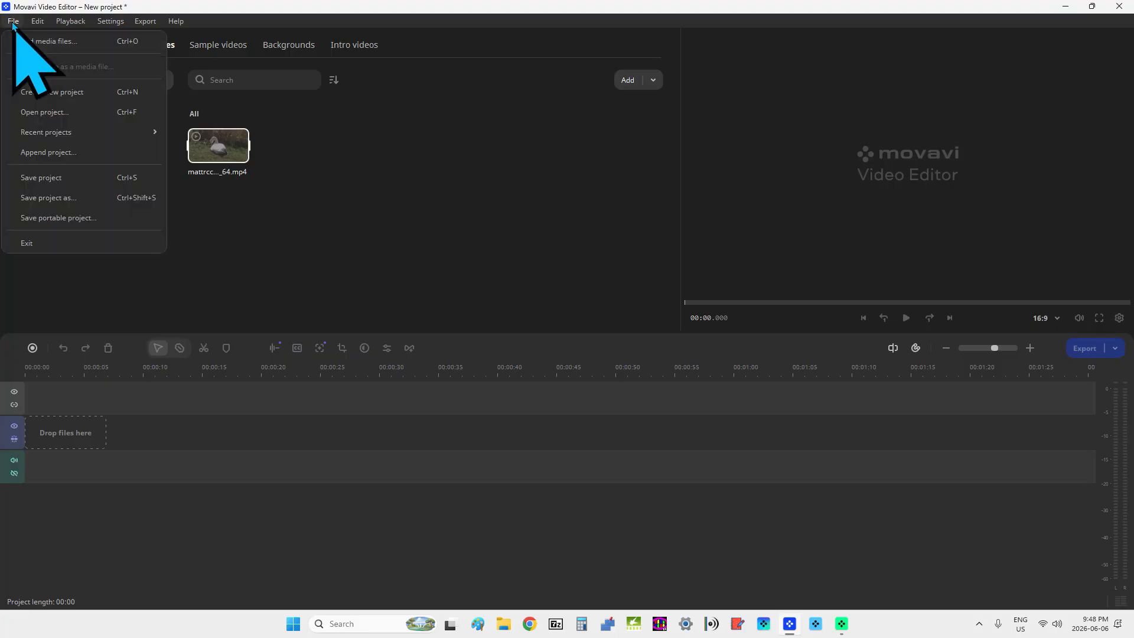
pyautogui.click(51, 178)
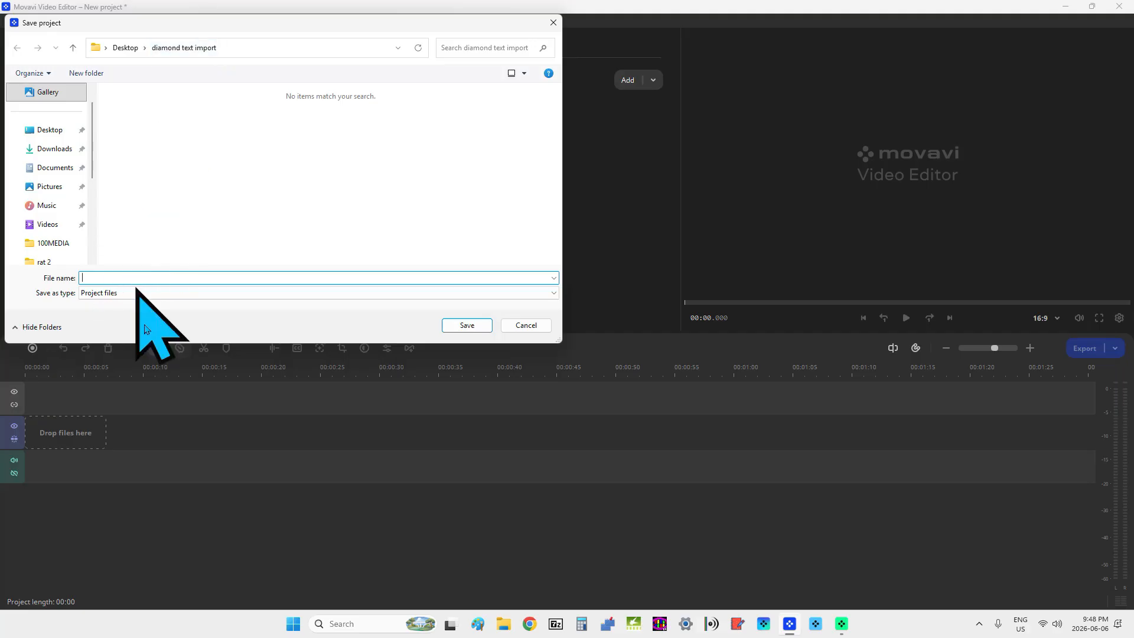
pyautogui.write('diamond text movavi 26')
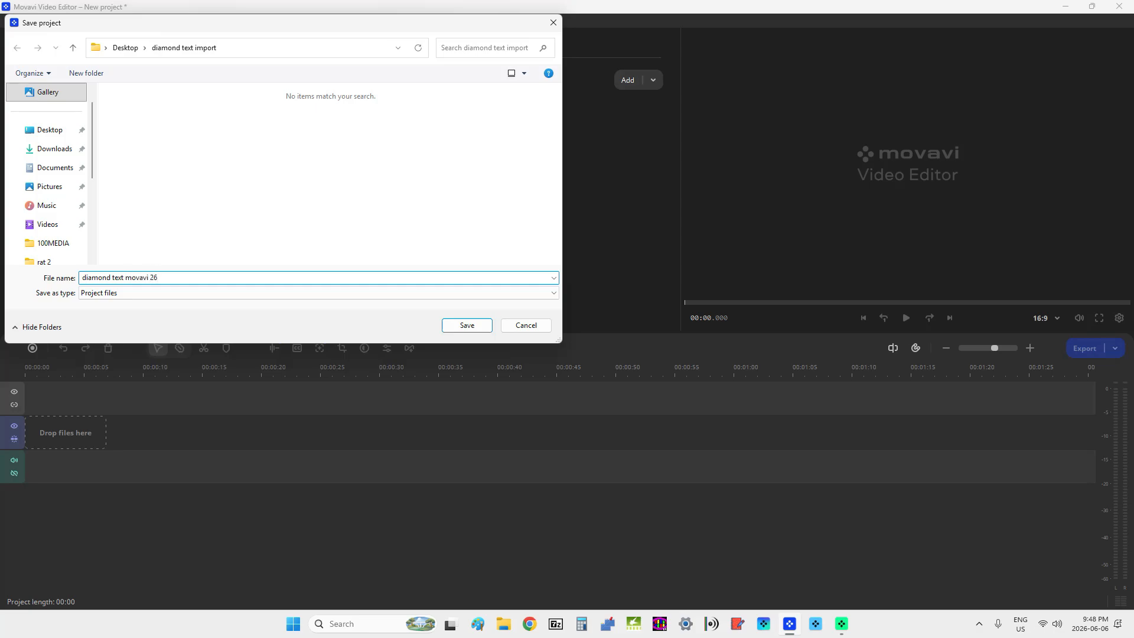
pyautogui.press('Return')
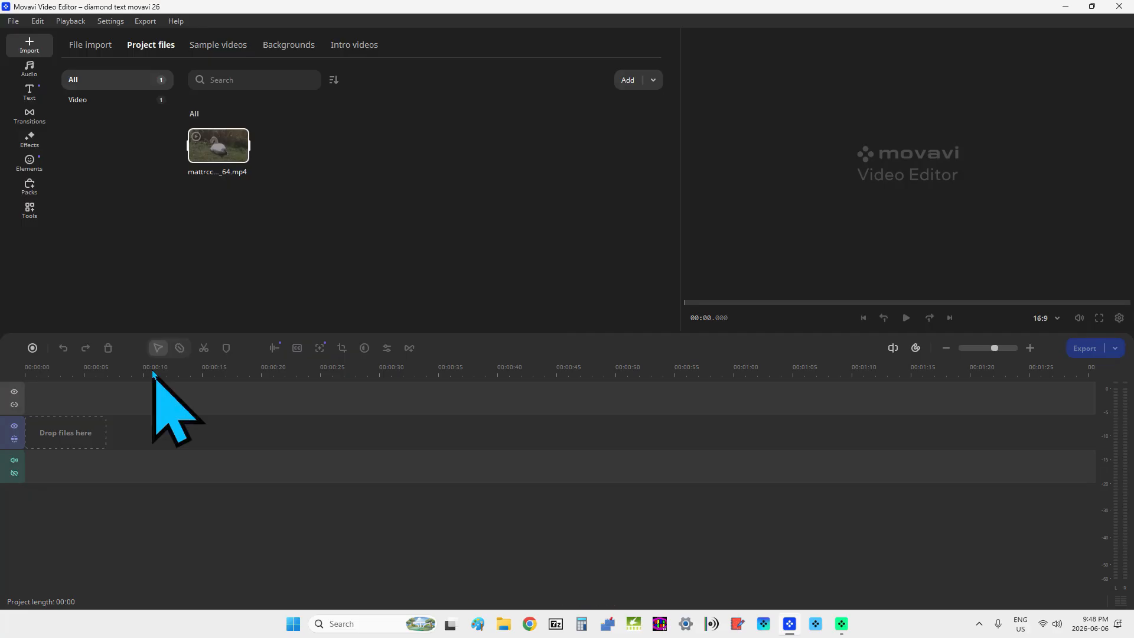
# Check the imported swan clip's file information, including its video and audio stream properties.
pyautogui.click(220, 147)
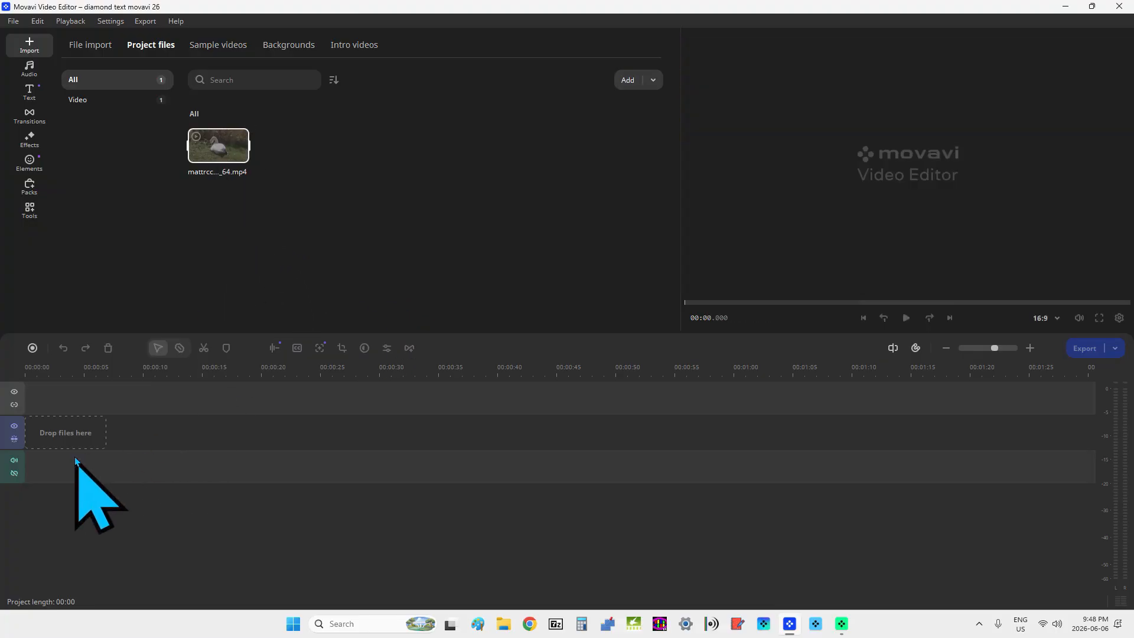
pyautogui.rightClick(213, 153)
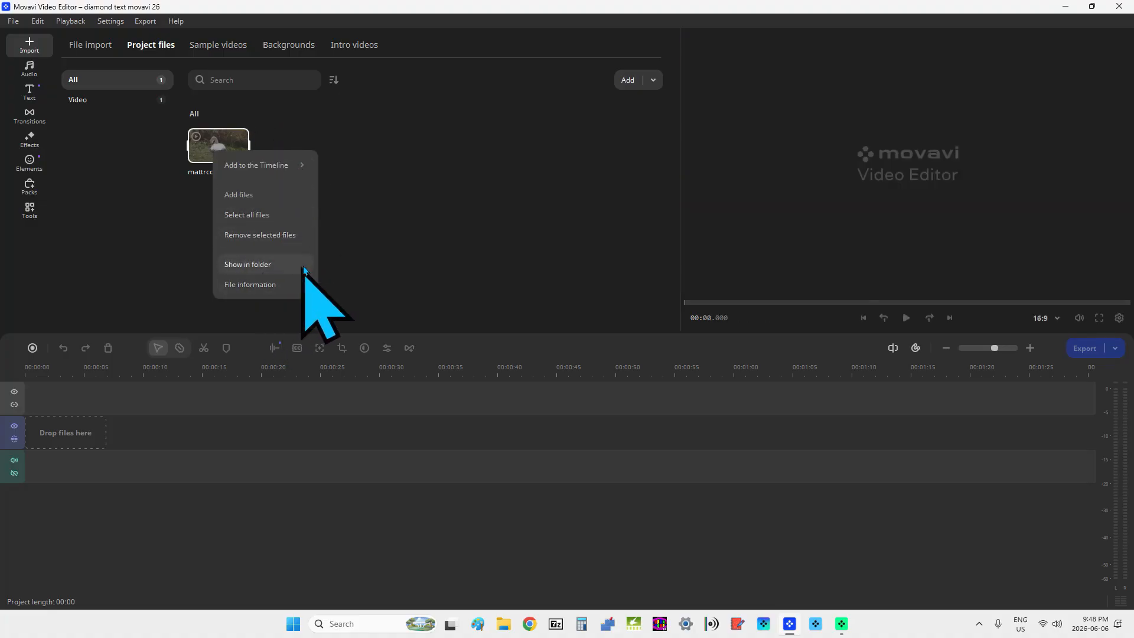
pyautogui.click(269, 285)
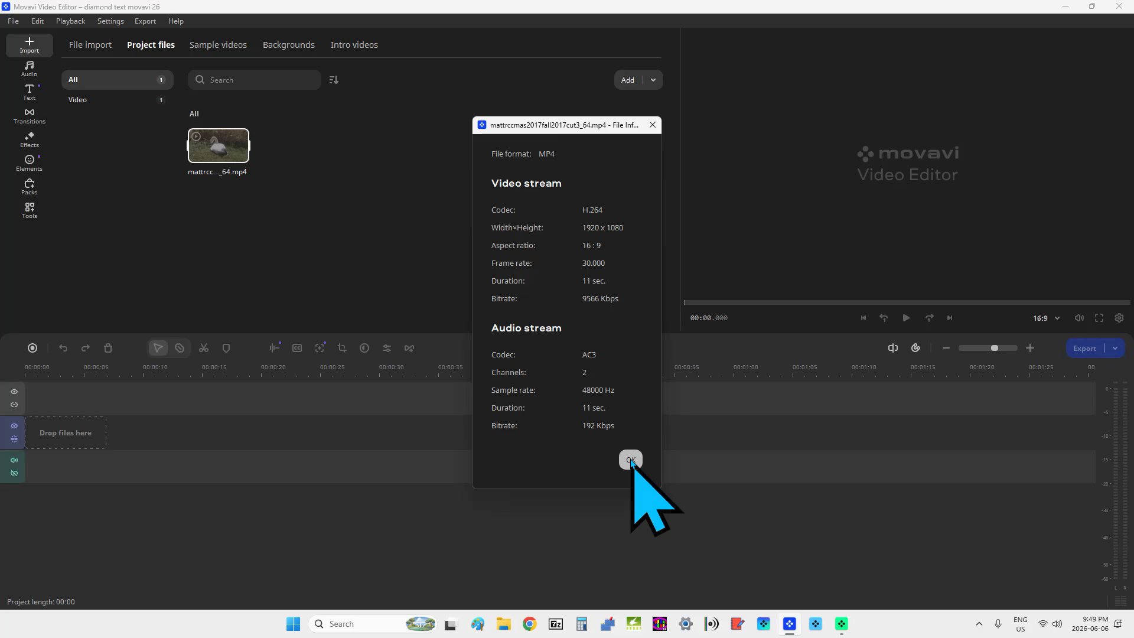
pyautogui.click(631, 460)
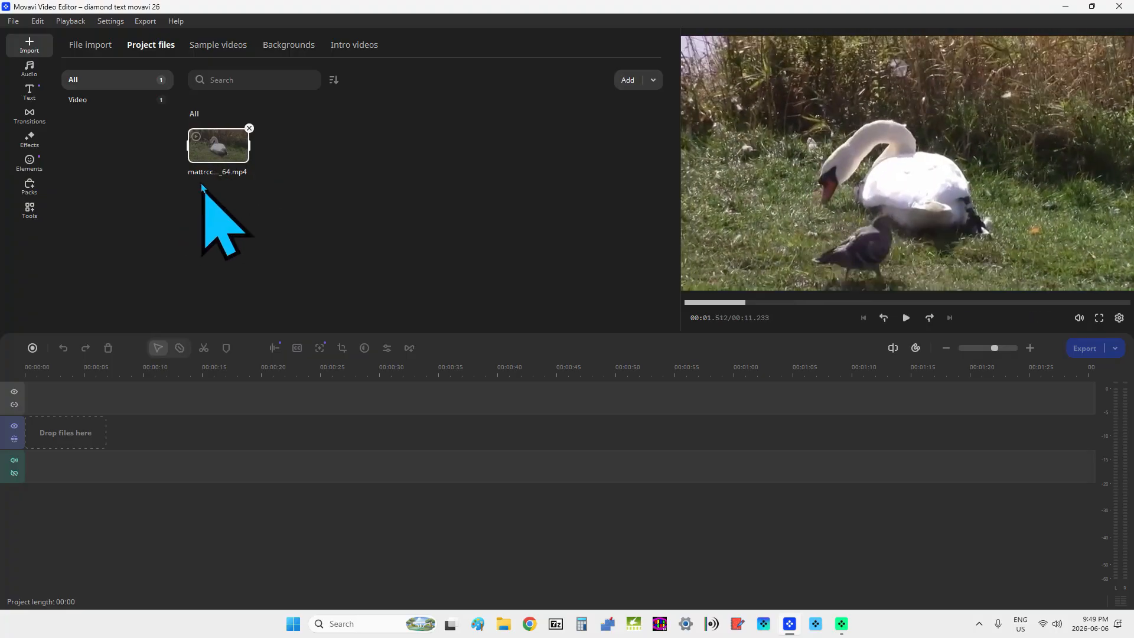
# Add the imported swan clip to the beginning of the timeline.
pyautogui.rightClick(211, 143)
pyautogui.moveTo(242, 156)
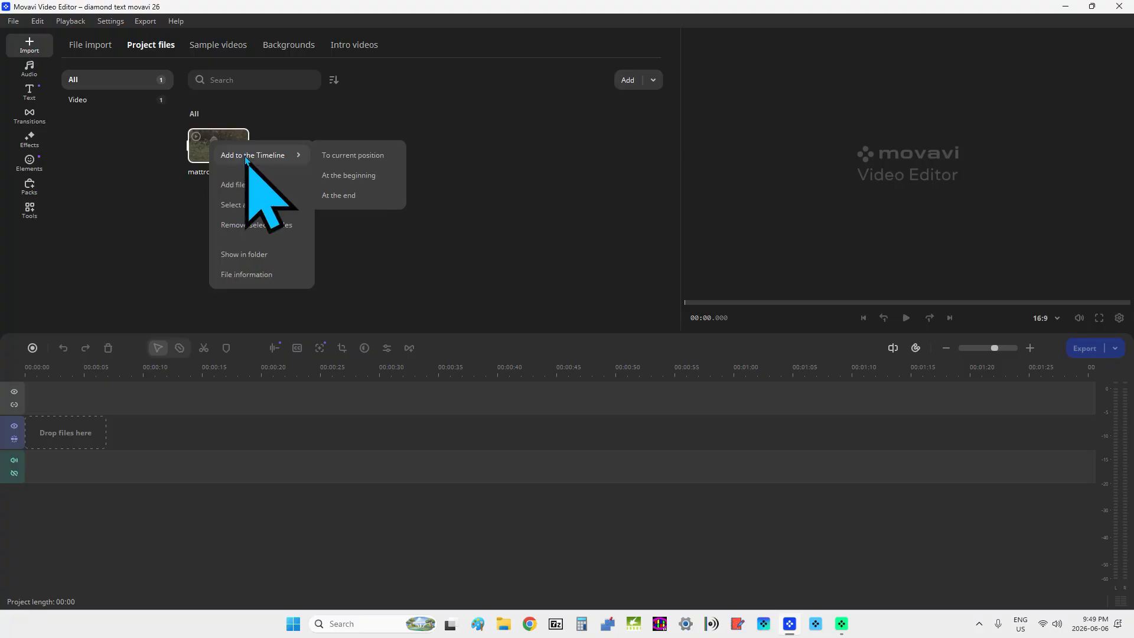
pyautogui.click(353, 177)
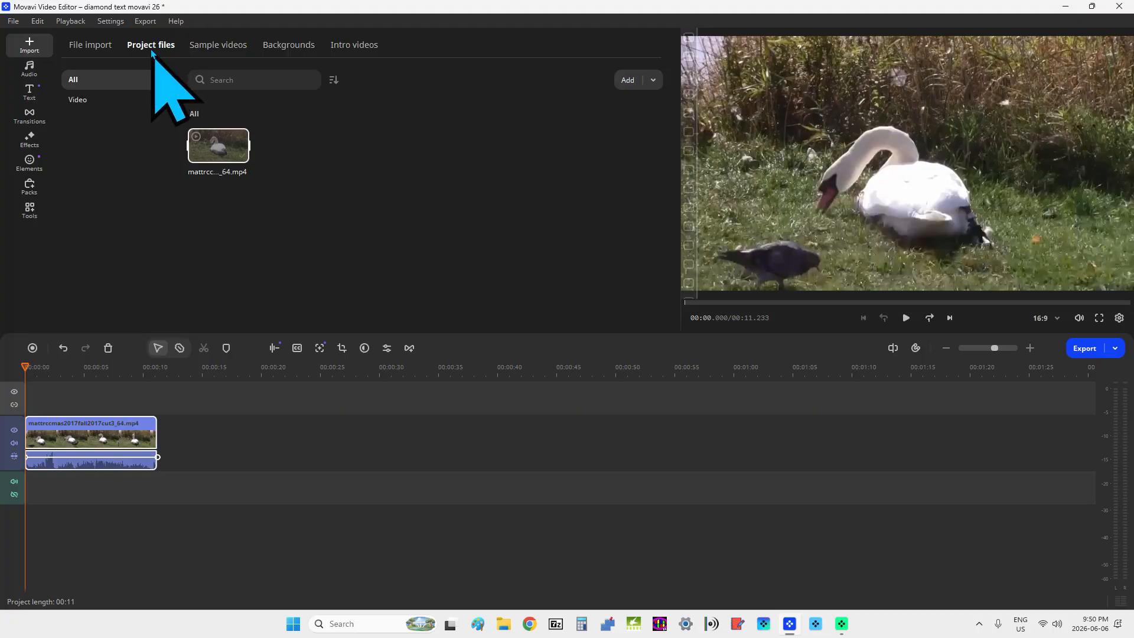
pyautogui.click(88, 47)
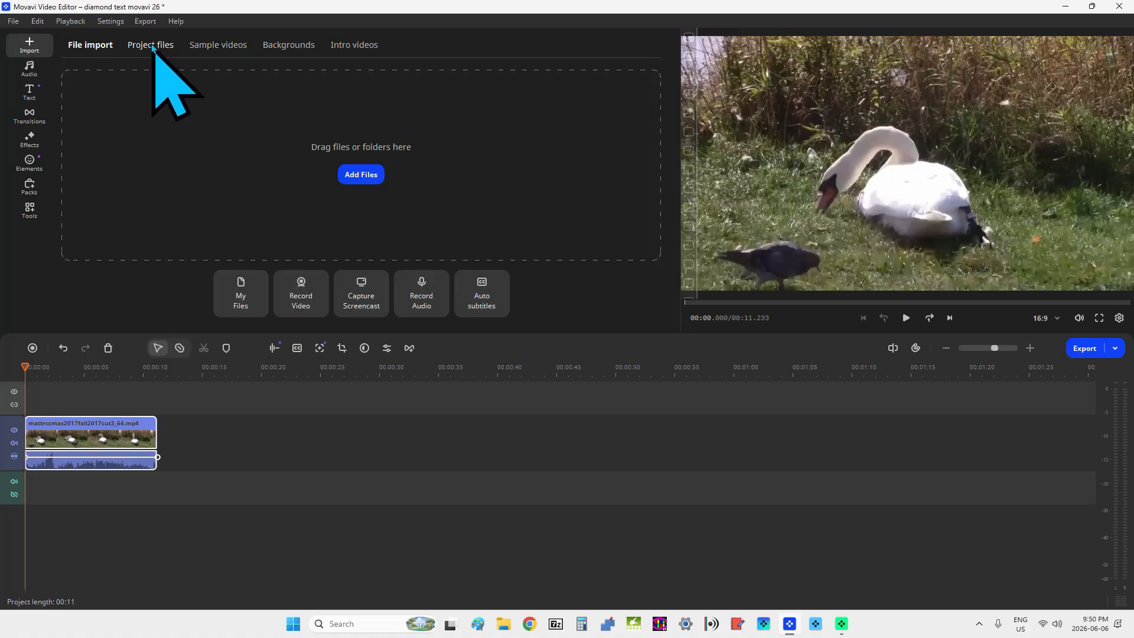
pyautogui.click(152, 46)
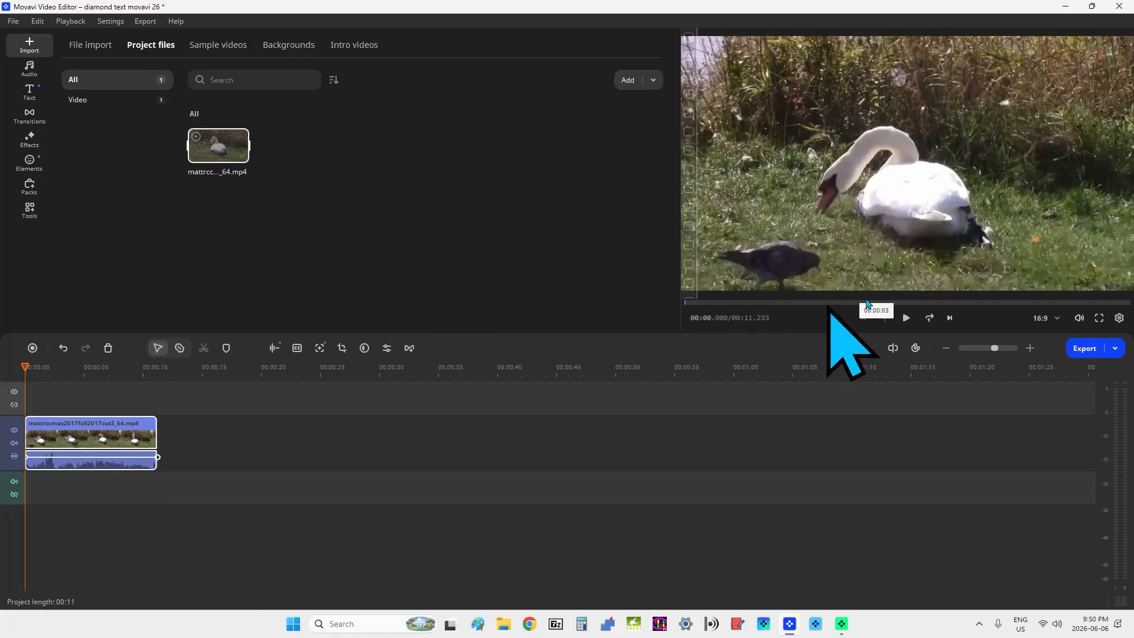
# Play the swan clip through in the preview and place the playhead at 2 seconds.
pyautogui.click(906, 319)
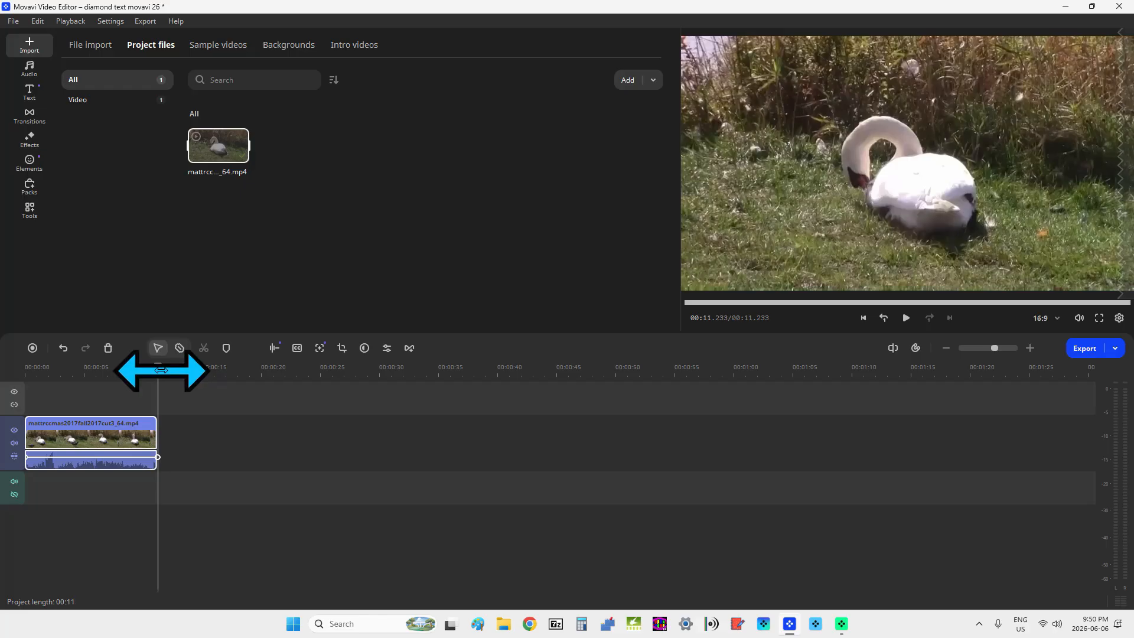
pyautogui.moveTo(161, 370); pyautogui.dragTo(49, 403)
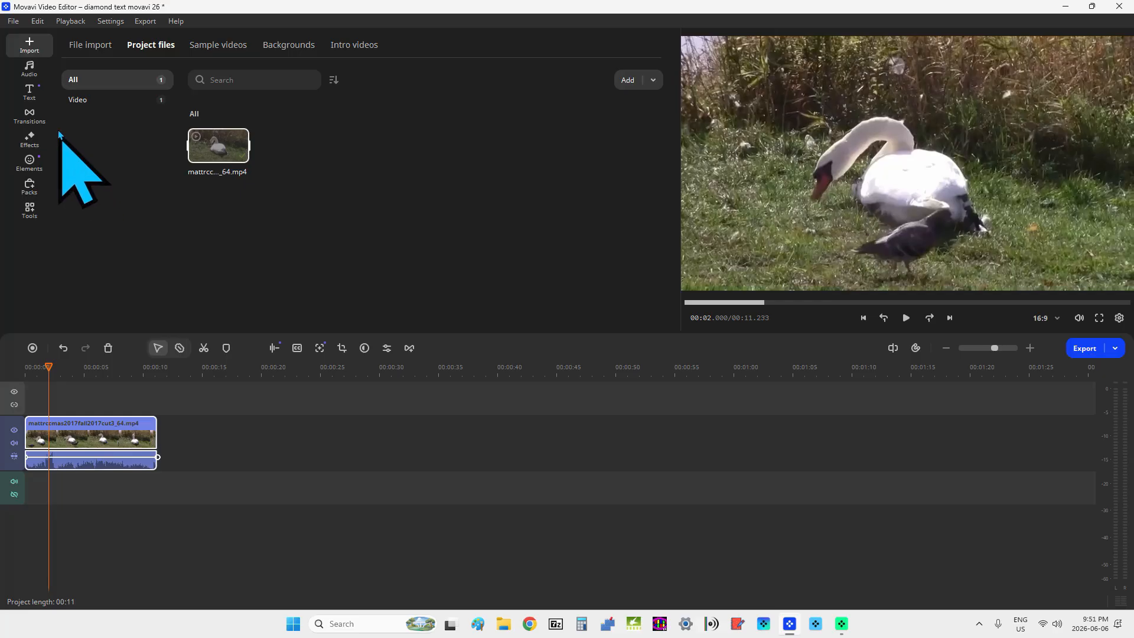
# Filter the title library to free items and search it for "Diamond".
pyautogui.click(33, 91)
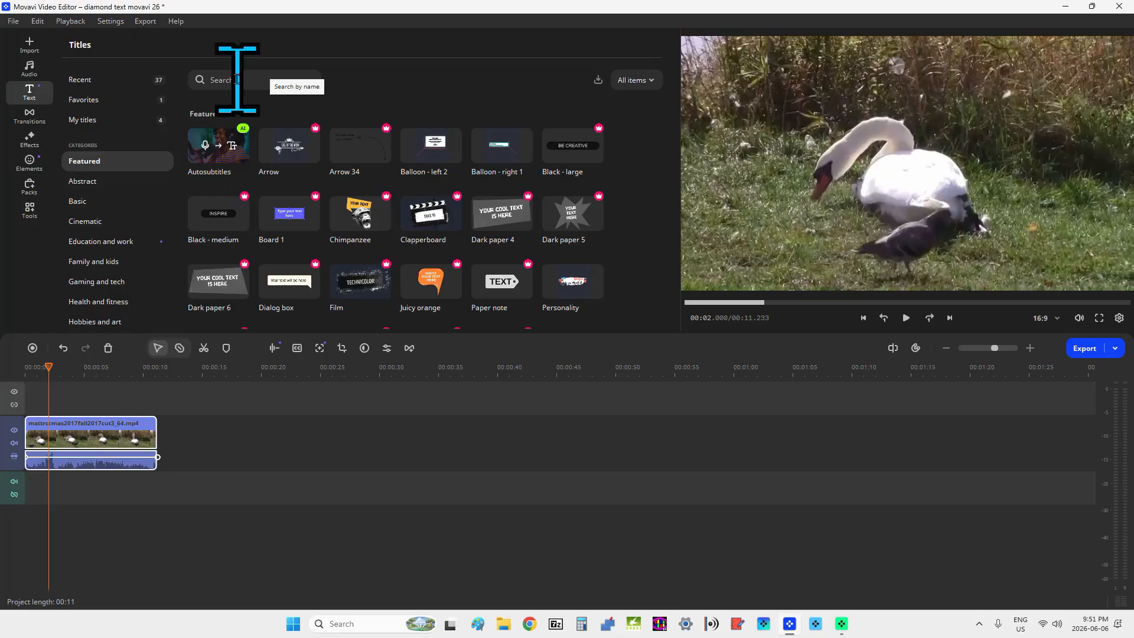
pyautogui.click(237, 80)
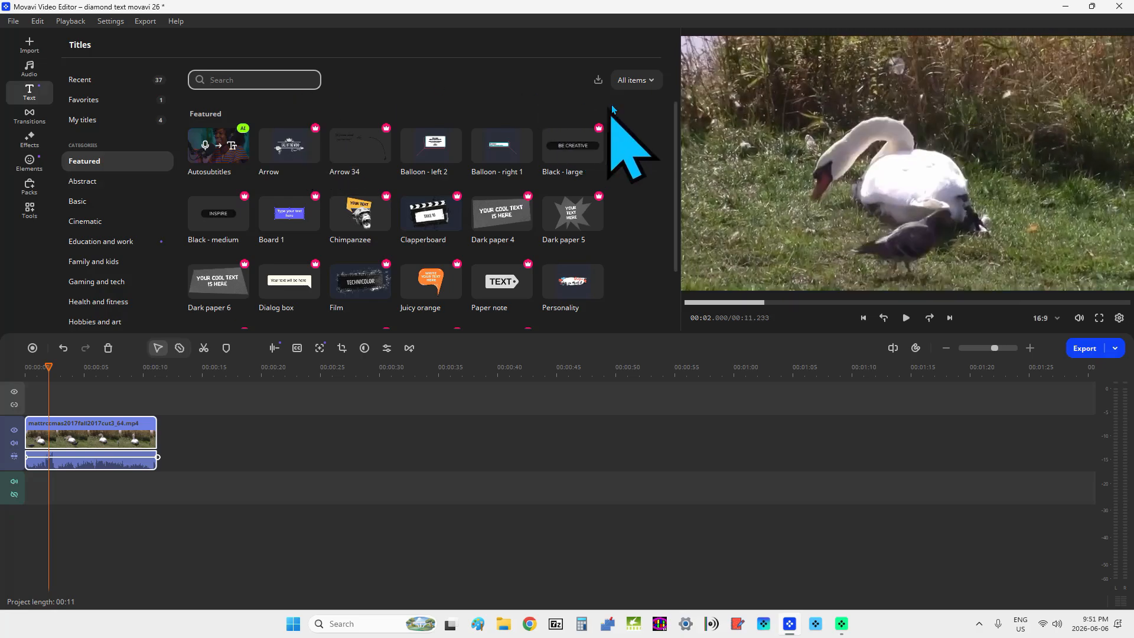
pyautogui.click(648, 83)
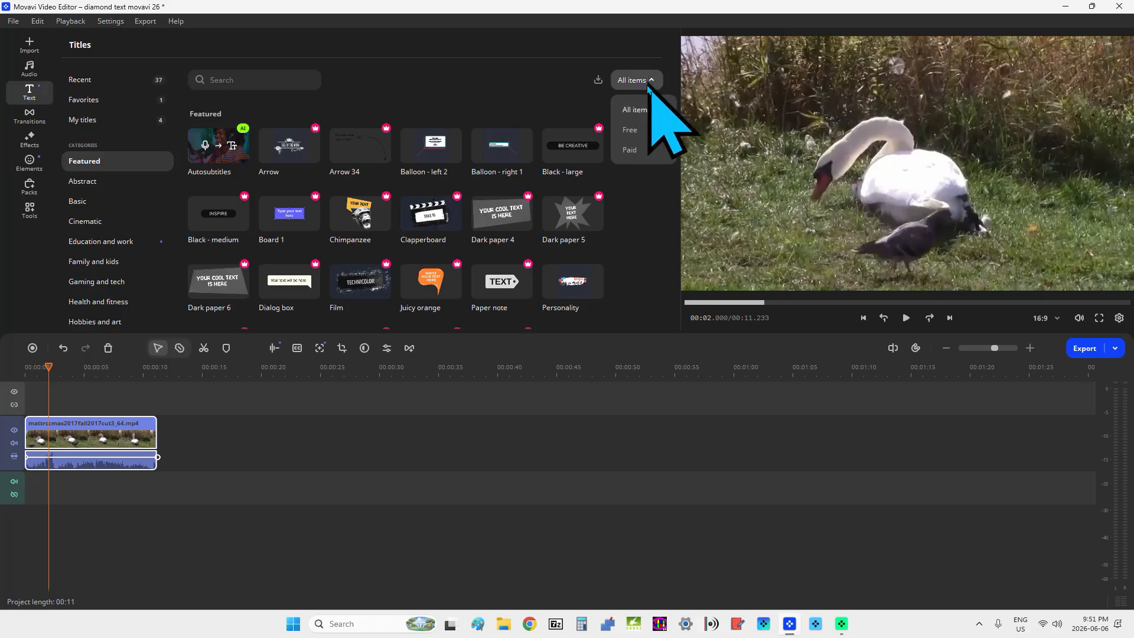
pyautogui.click(644, 133)
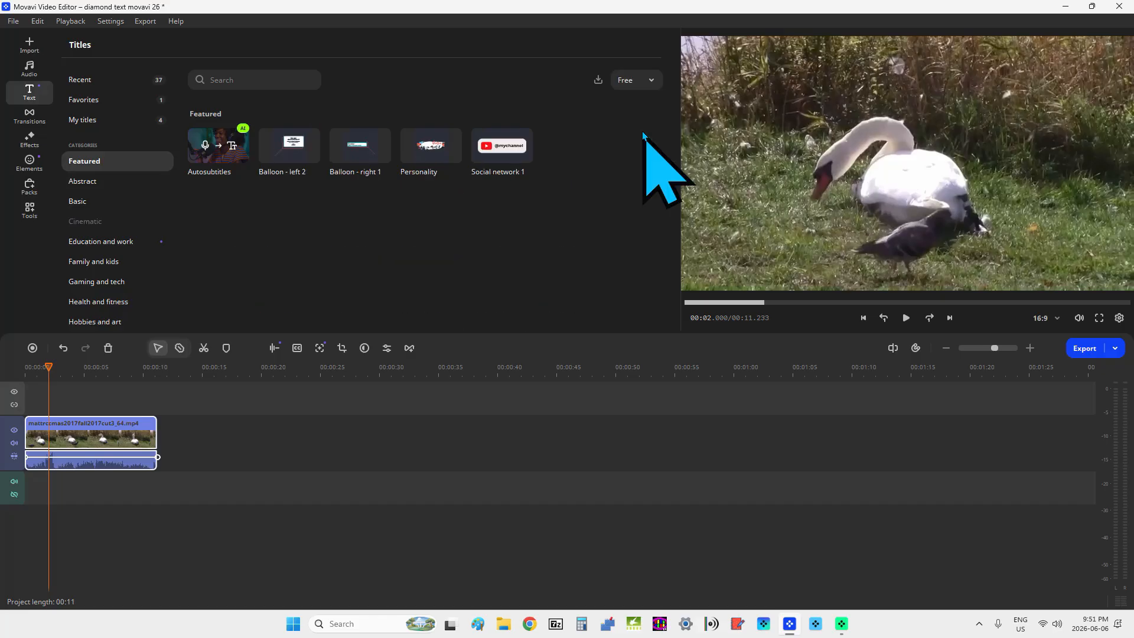
pyautogui.click(262, 85)
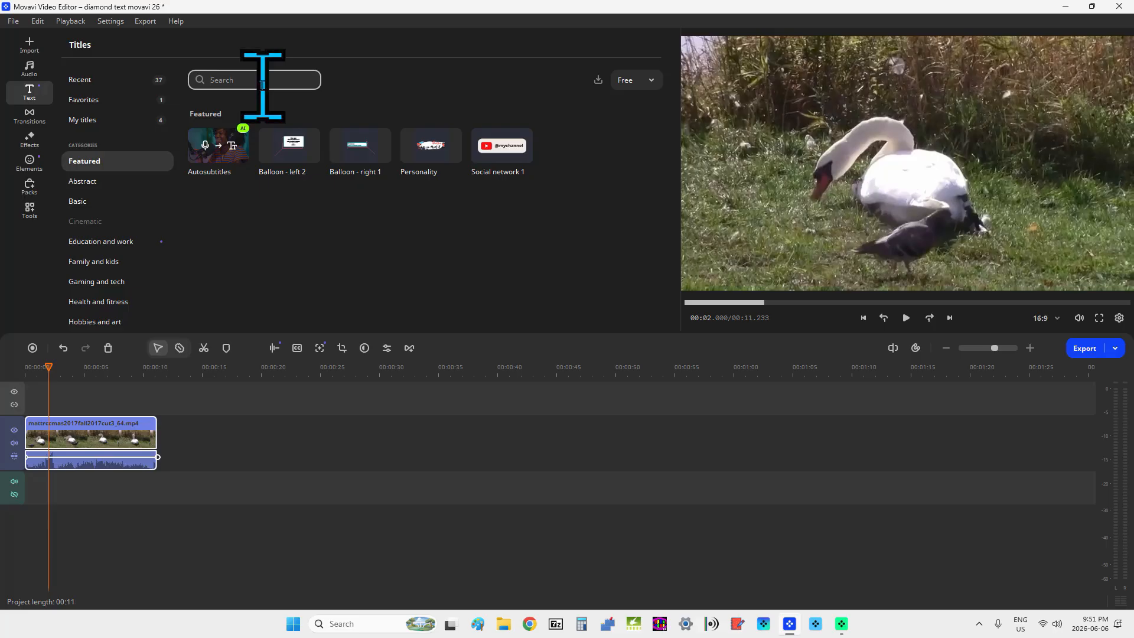
pyautogui.write('D')
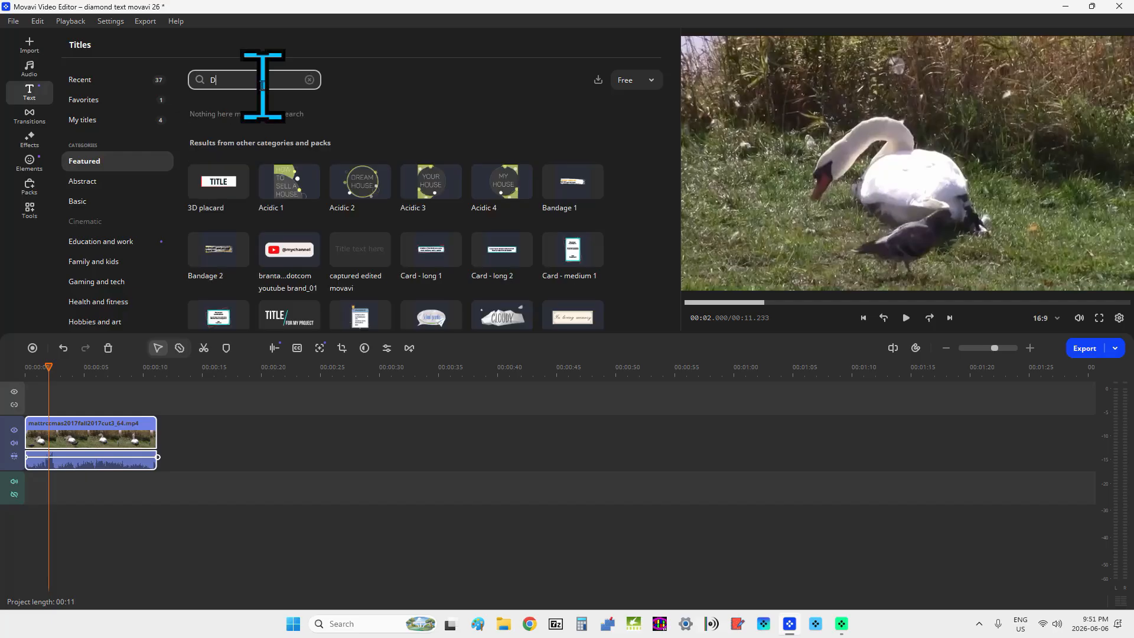
pyautogui.write('iamon')
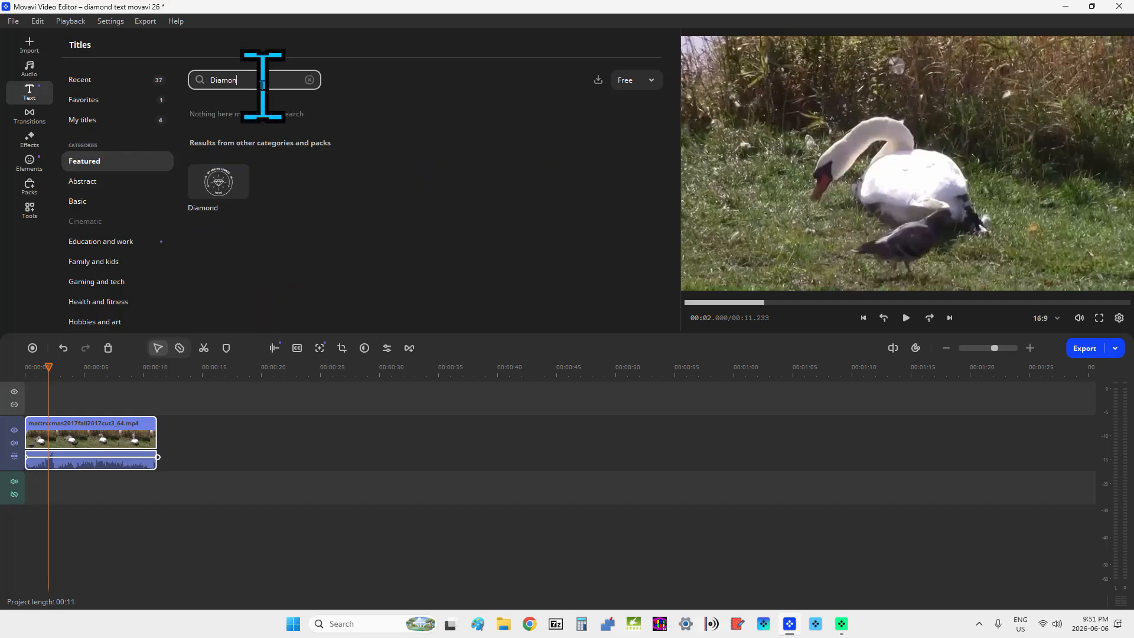
pyautogui.write('w')
pyautogui.press('BackSpace')
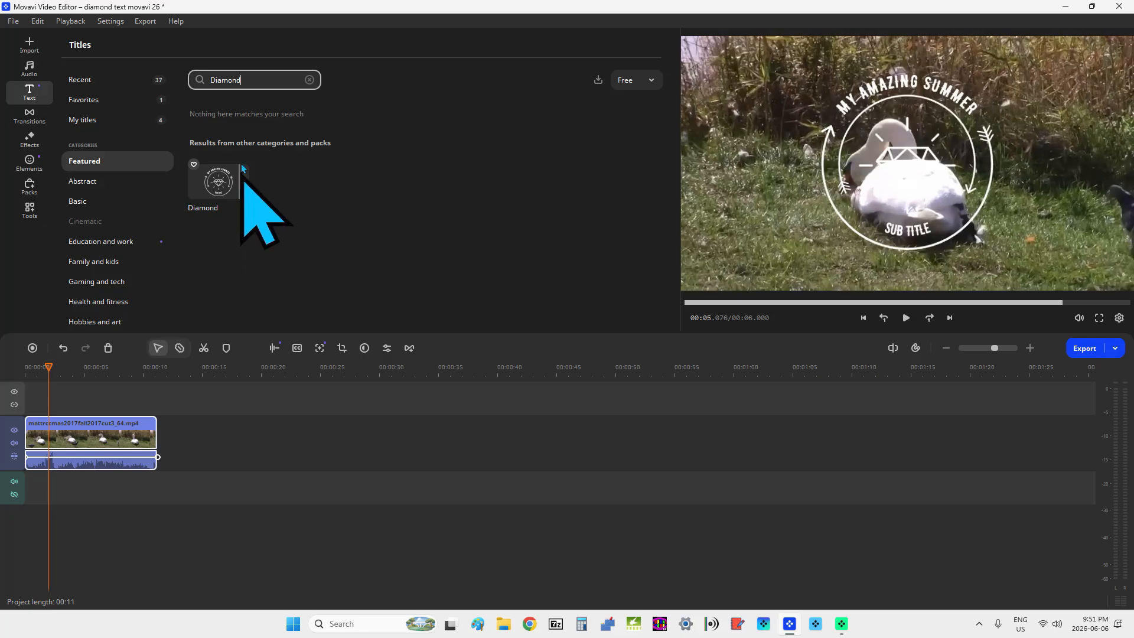
# Check the license information of the Diamond title, including its commercial use terms.
pyautogui.click(216, 183)
pyautogui.rightClick(217, 183)
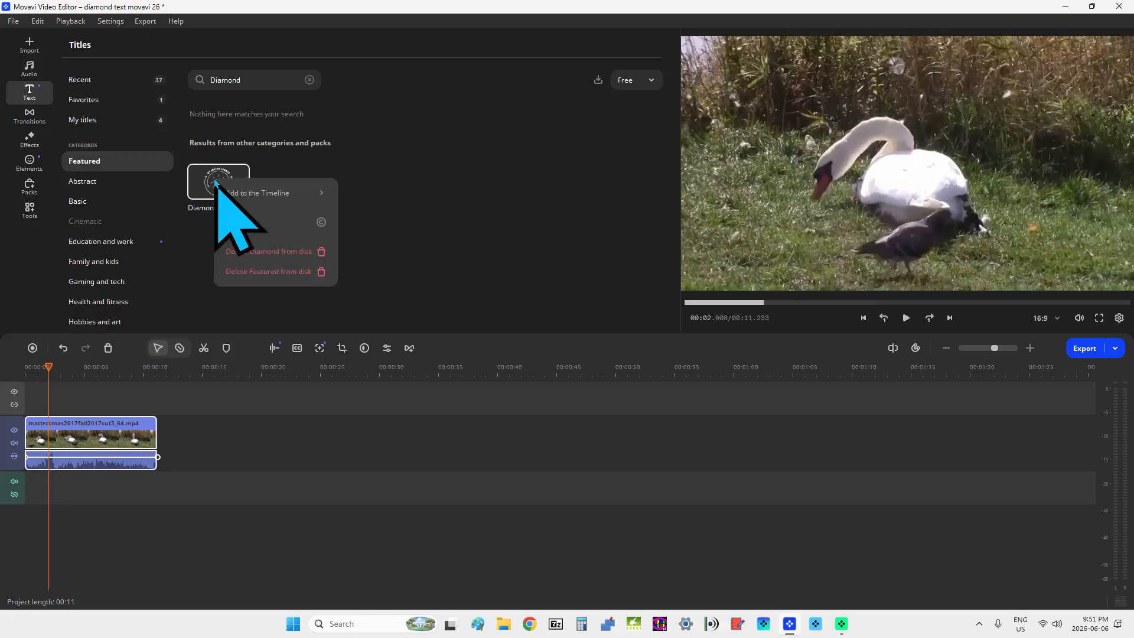
pyautogui.click(323, 223)
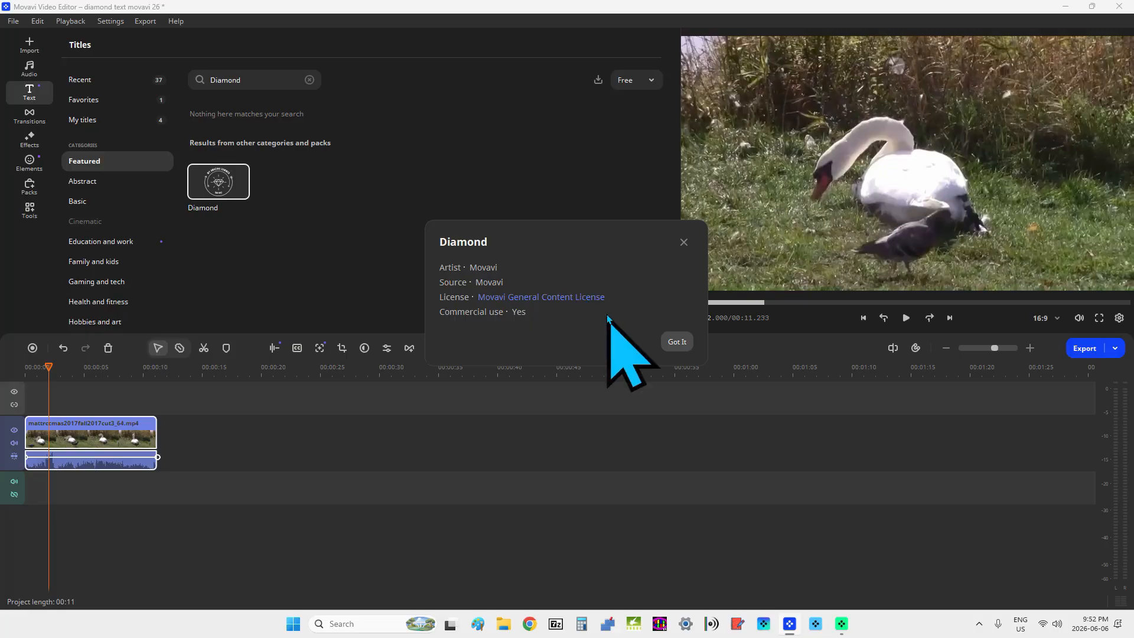
pyautogui.click(677, 343)
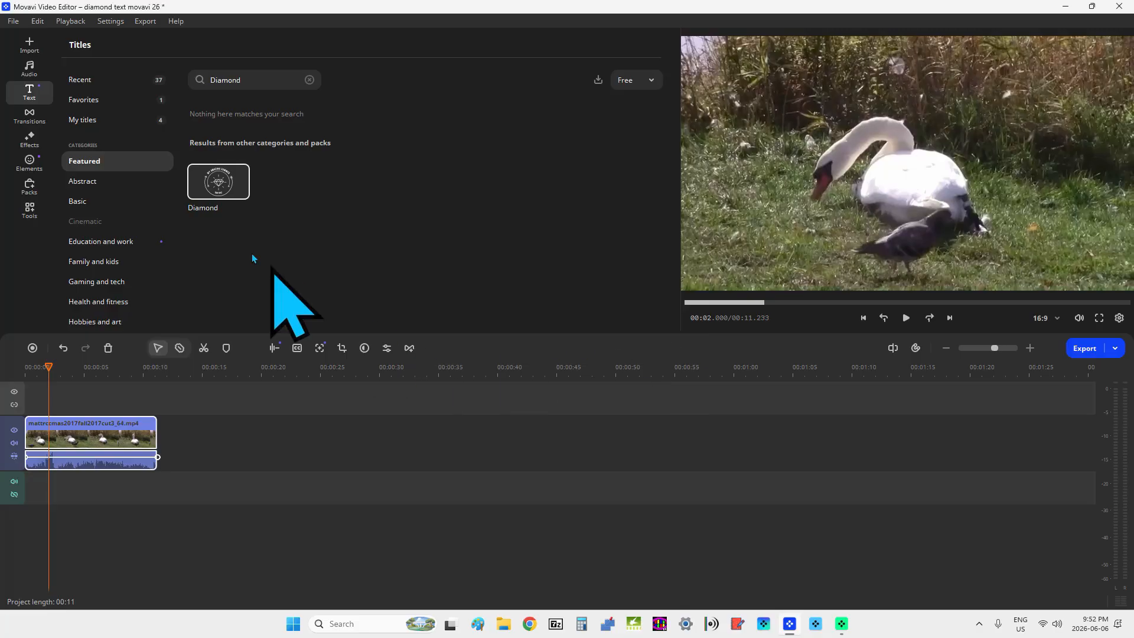
# Add the Diamond title to the timeline at the current playhead position.
pyautogui.click(233, 195)
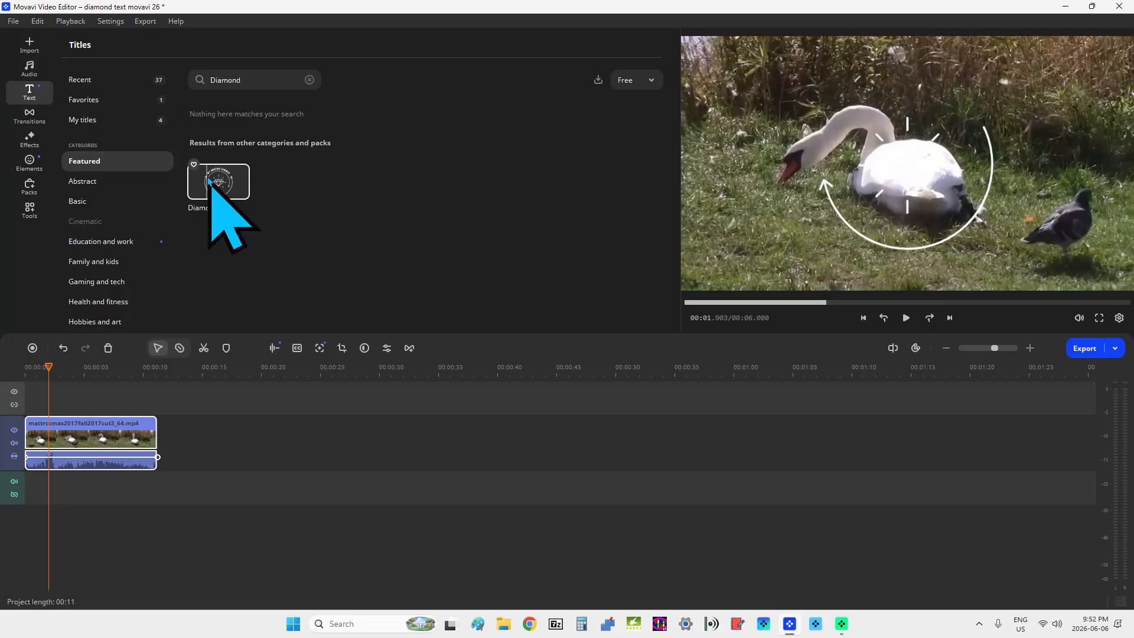
pyautogui.rightClick(209, 180)
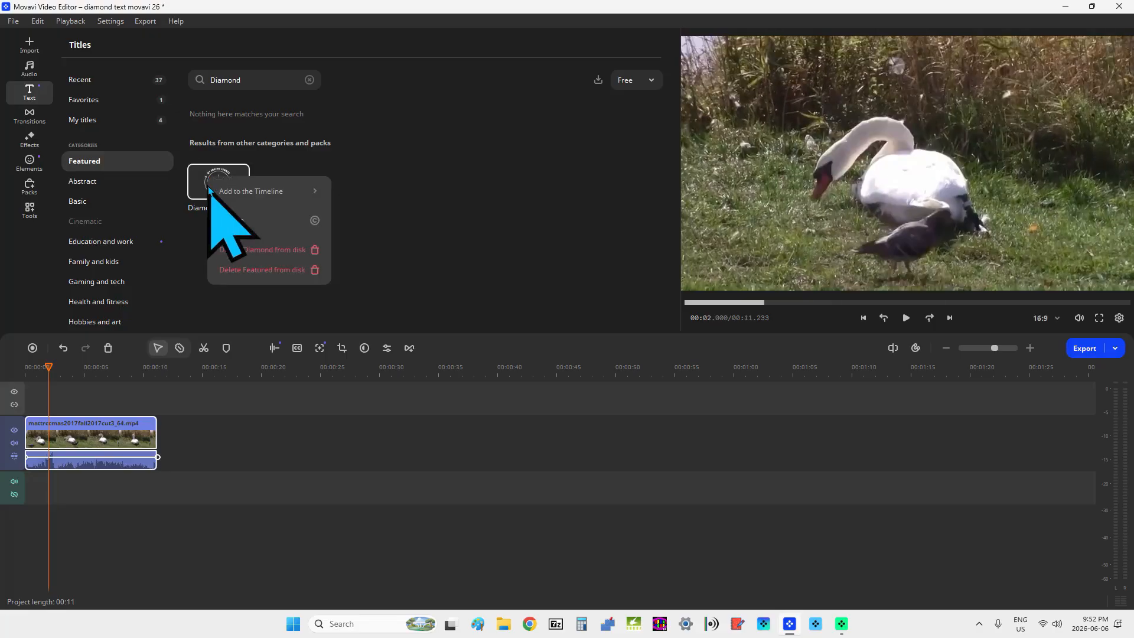
pyautogui.moveTo(242, 195)
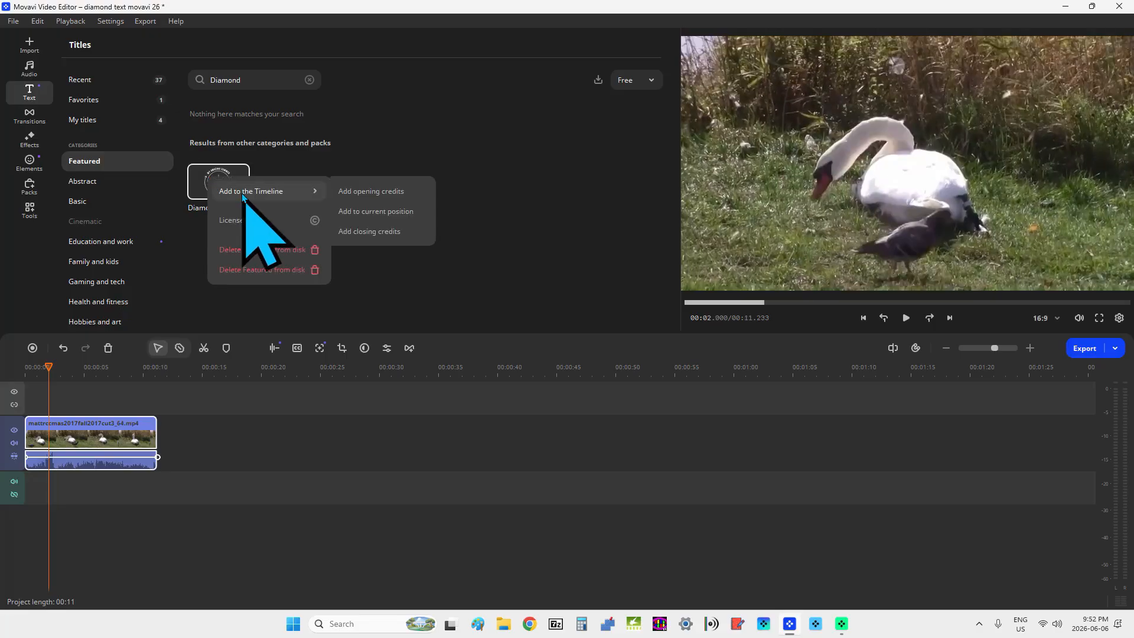
pyautogui.click(373, 212)
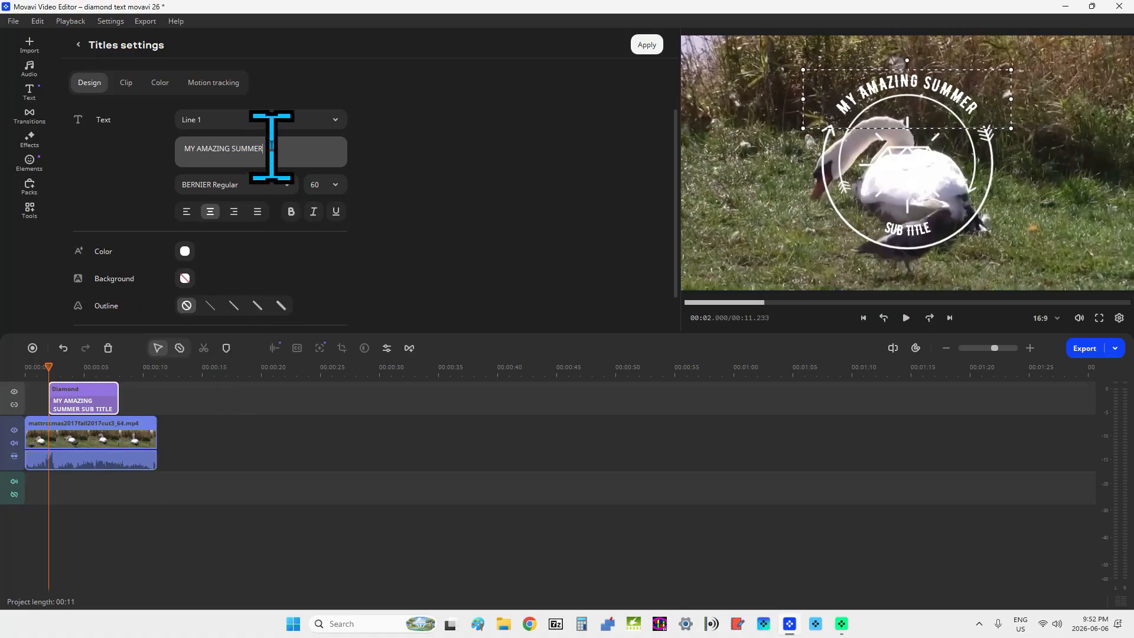
# Replace the Diamond title's Line 1 text with "Mute Swan".
pyautogui.tripleClick(273, 144)
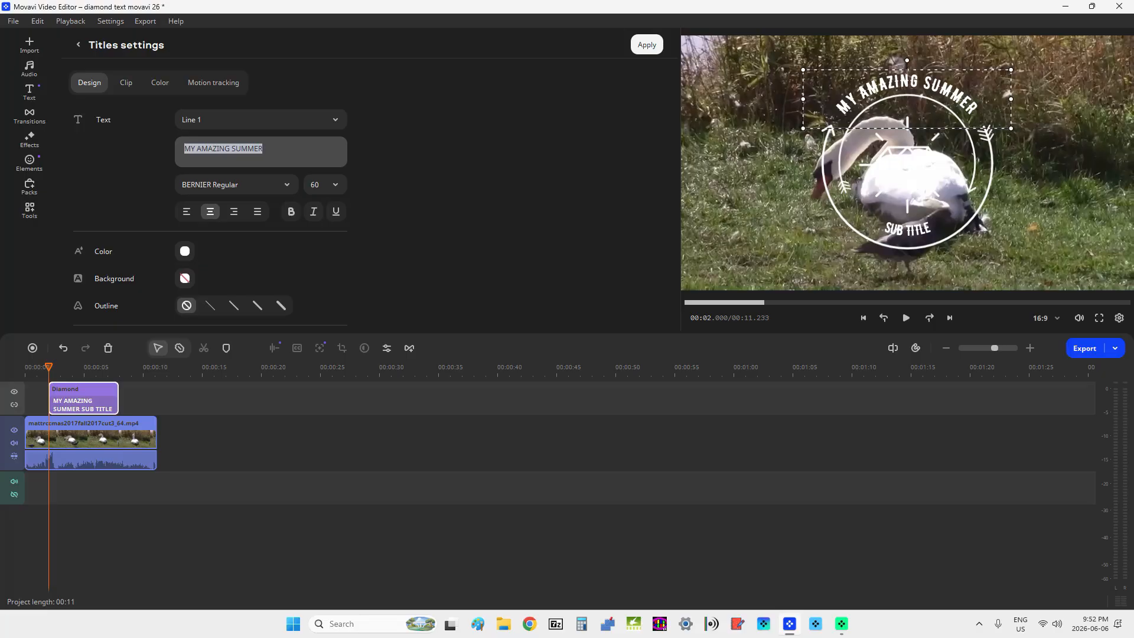
pyautogui.write('Mute ')
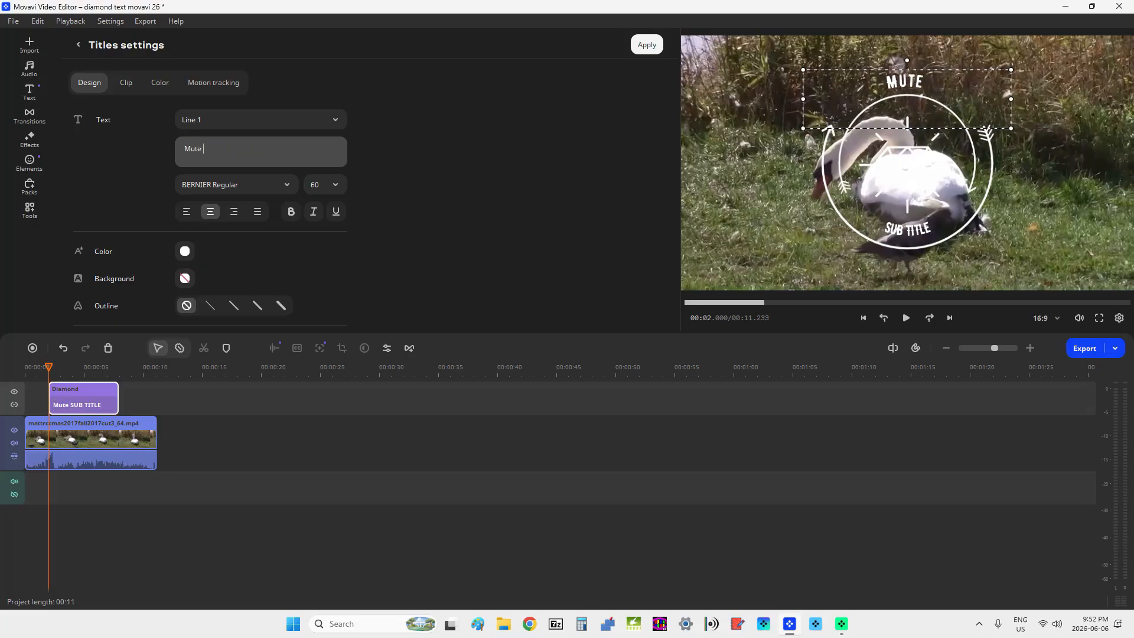
pyautogui.write('Swan')
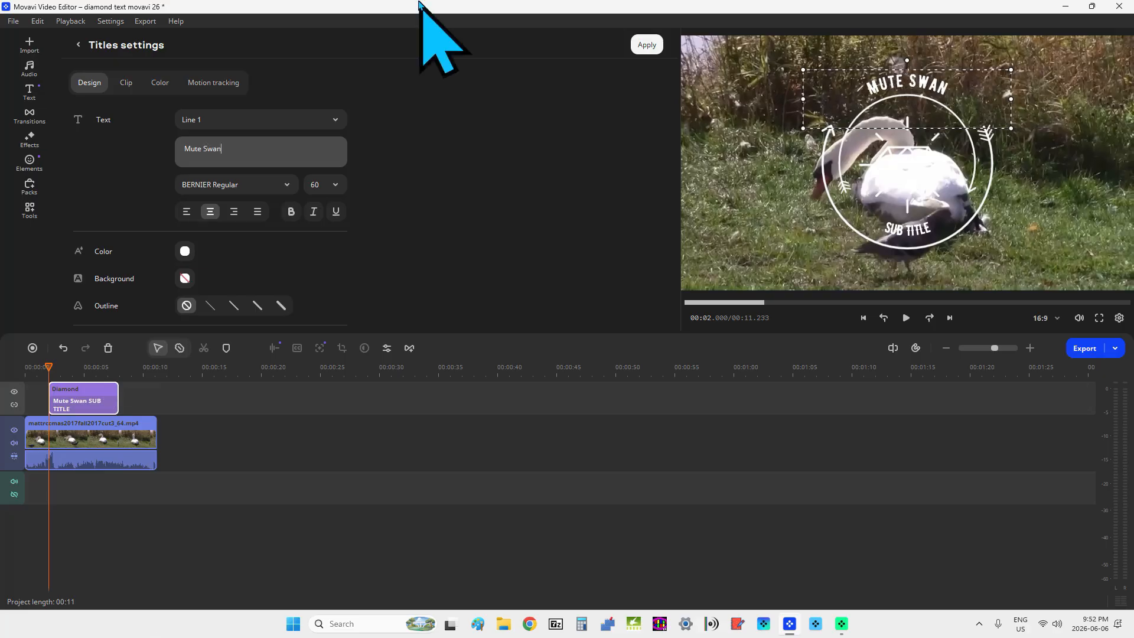
# Replace the Diamond title's Line 2 text with "And Pigeon Pal".
pyautogui.click(334, 120)
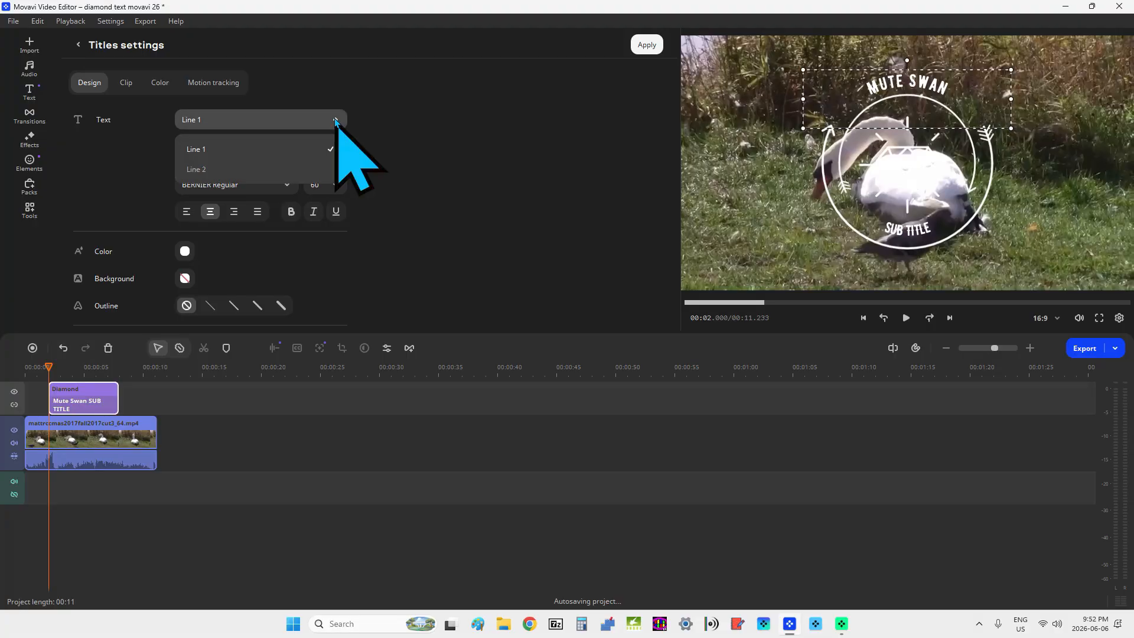
pyautogui.click(252, 170)
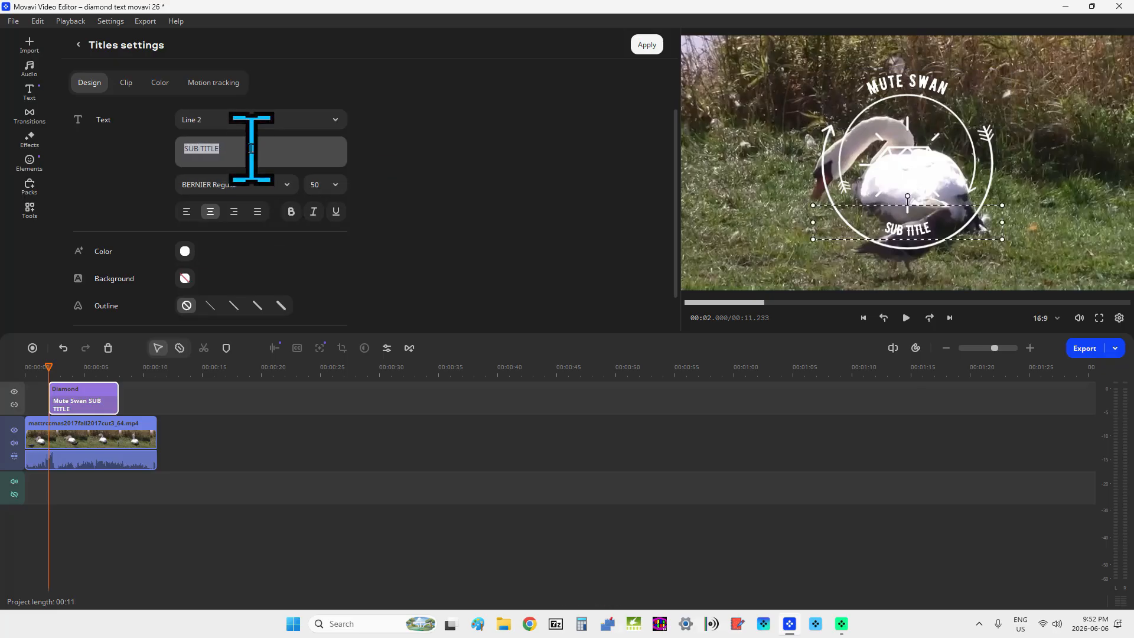
pyautogui.write('And')
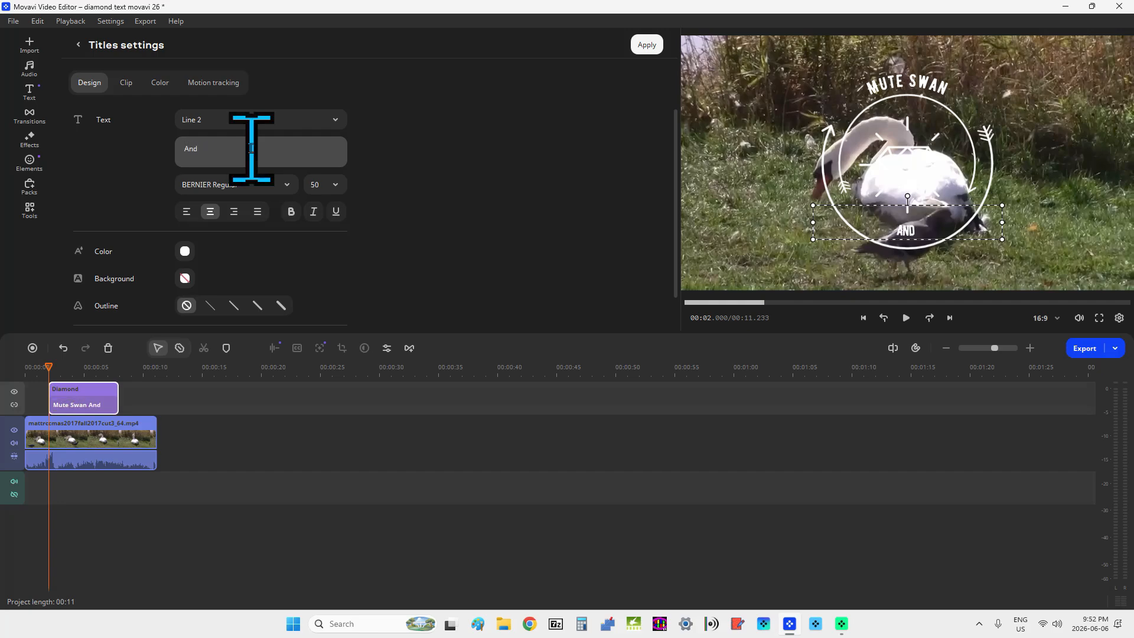
pyautogui.write(' Pigeon')
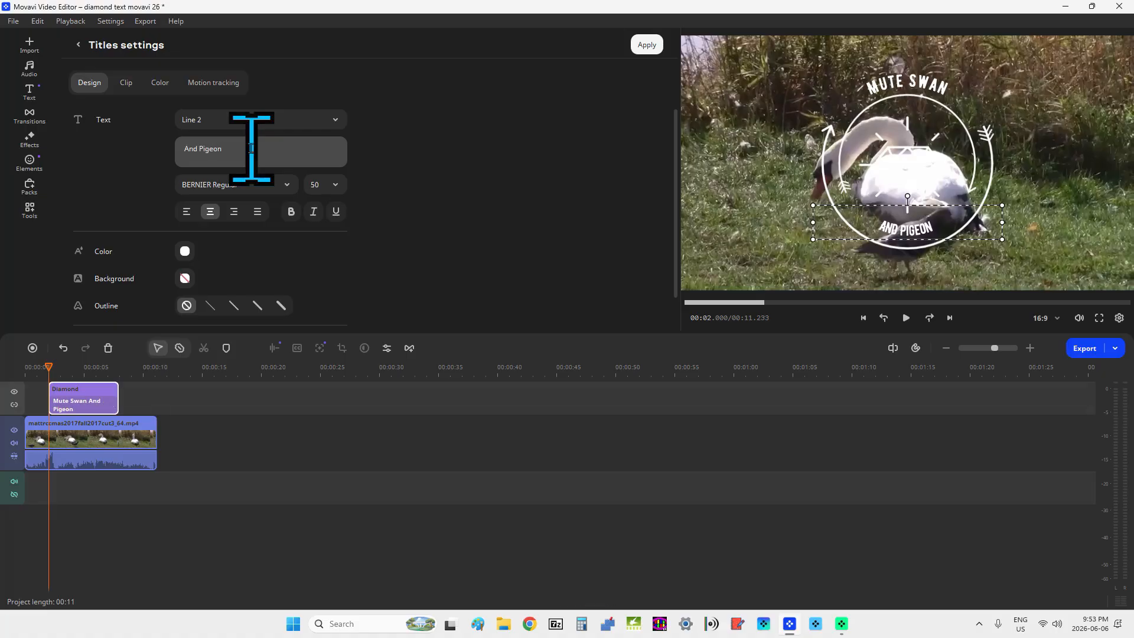
pyautogui.write(' Pal')
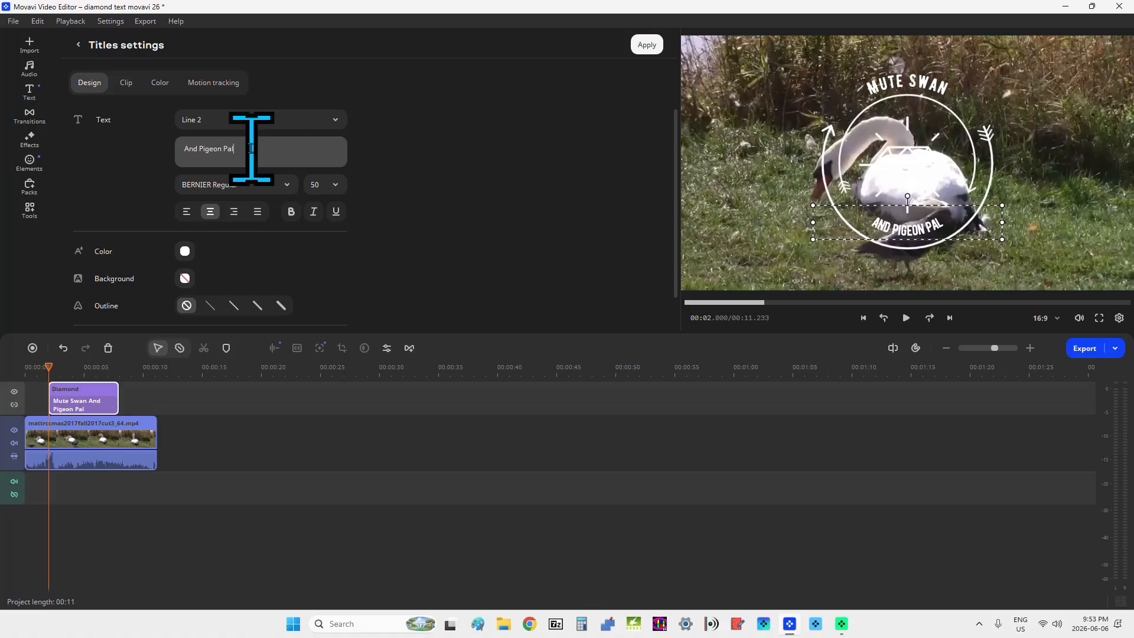
# Change the Line 2 font of the Diamond title to Intro Rust Base.
pyautogui.click(245, 185)
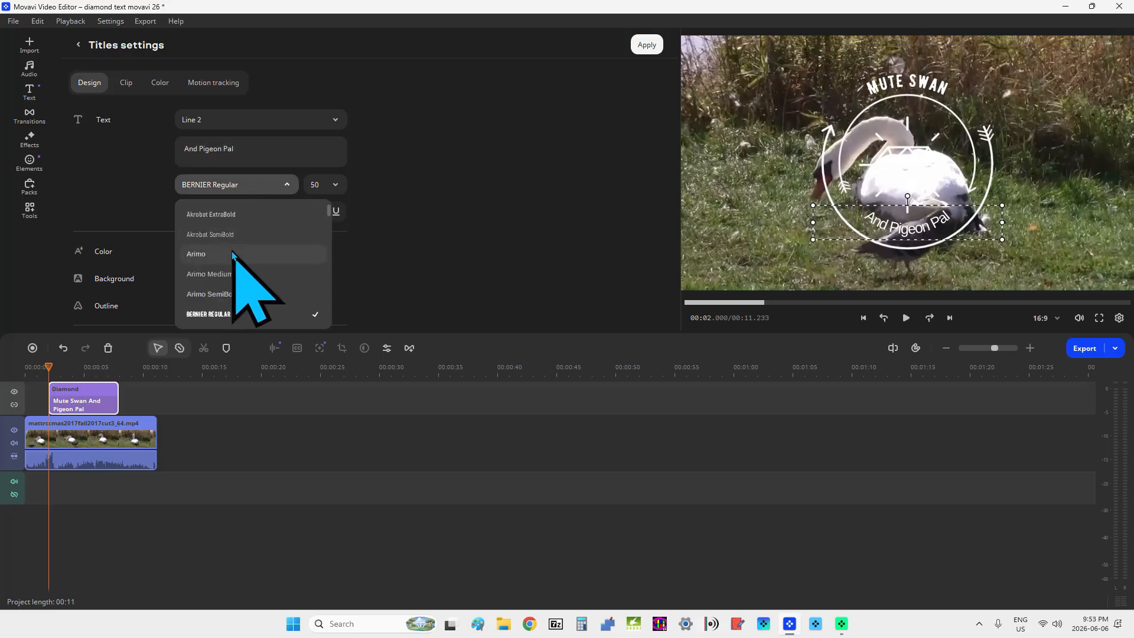
pyautogui.scroll(-5, 236, 254)
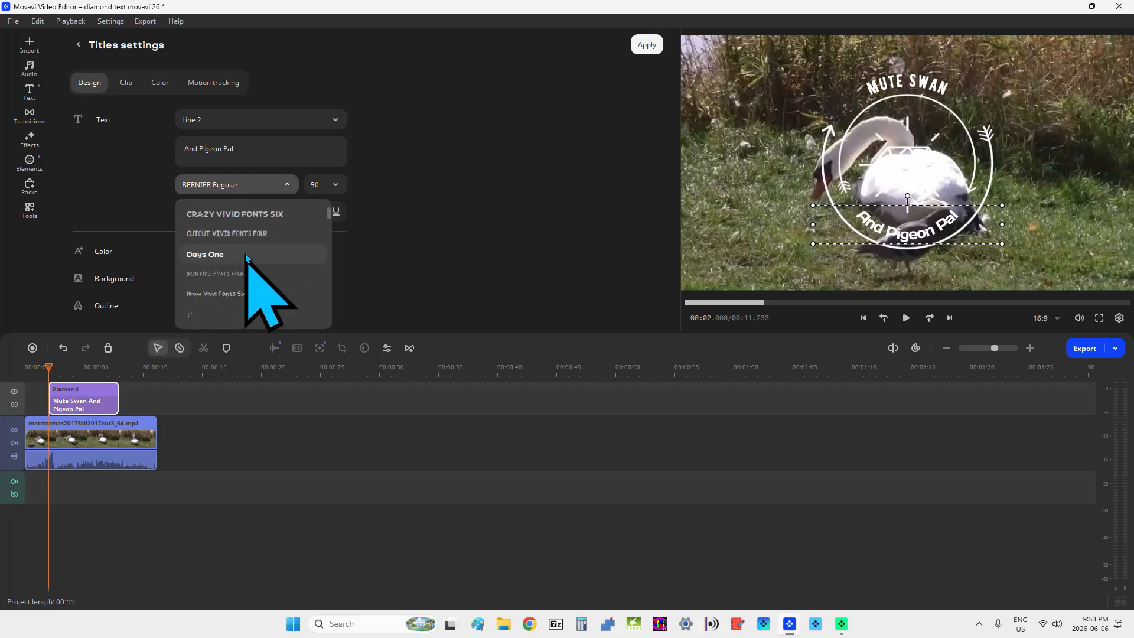
pyautogui.scroll(-8, 252, 251)
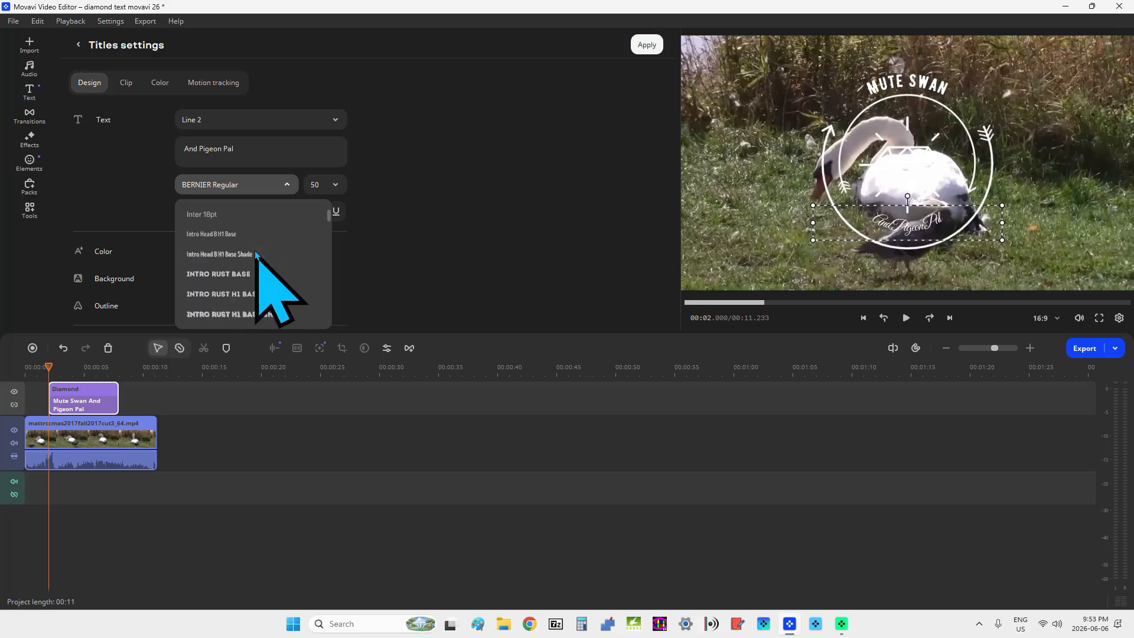
pyautogui.scroll(-3, 271, 260)
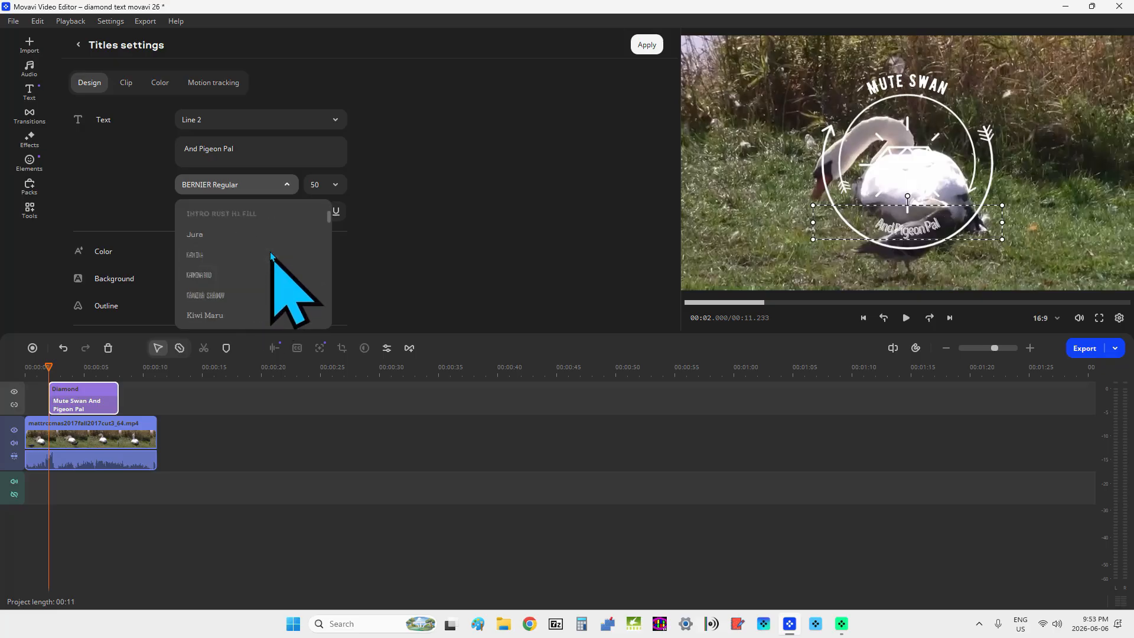
pyautogui.scroll(3, 269, 280)
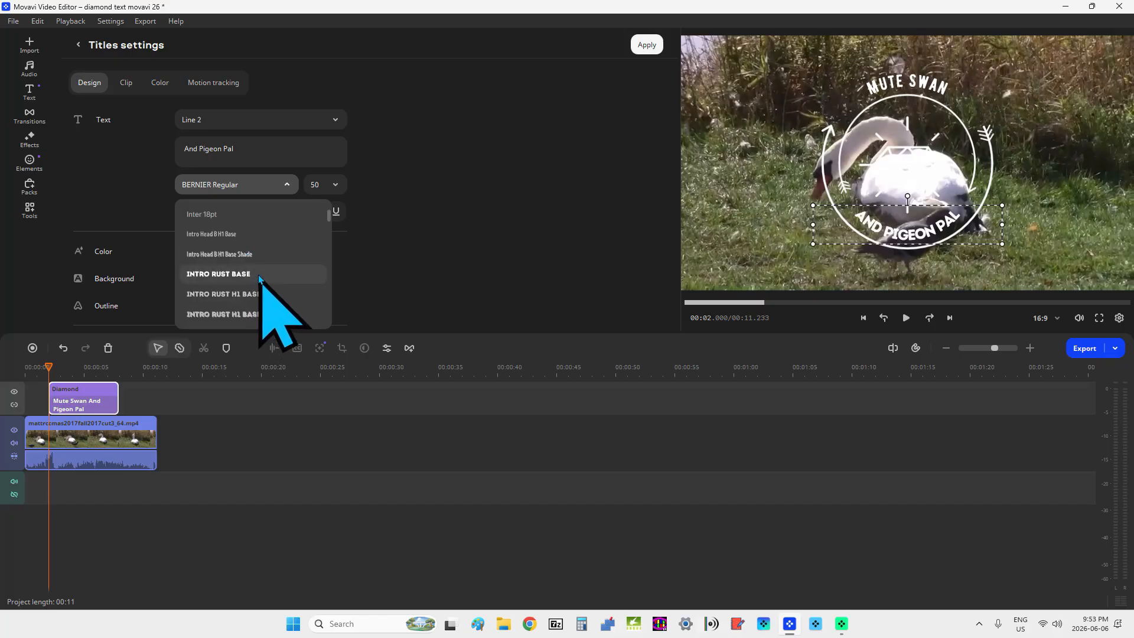
pyautogui.click(263, 277)
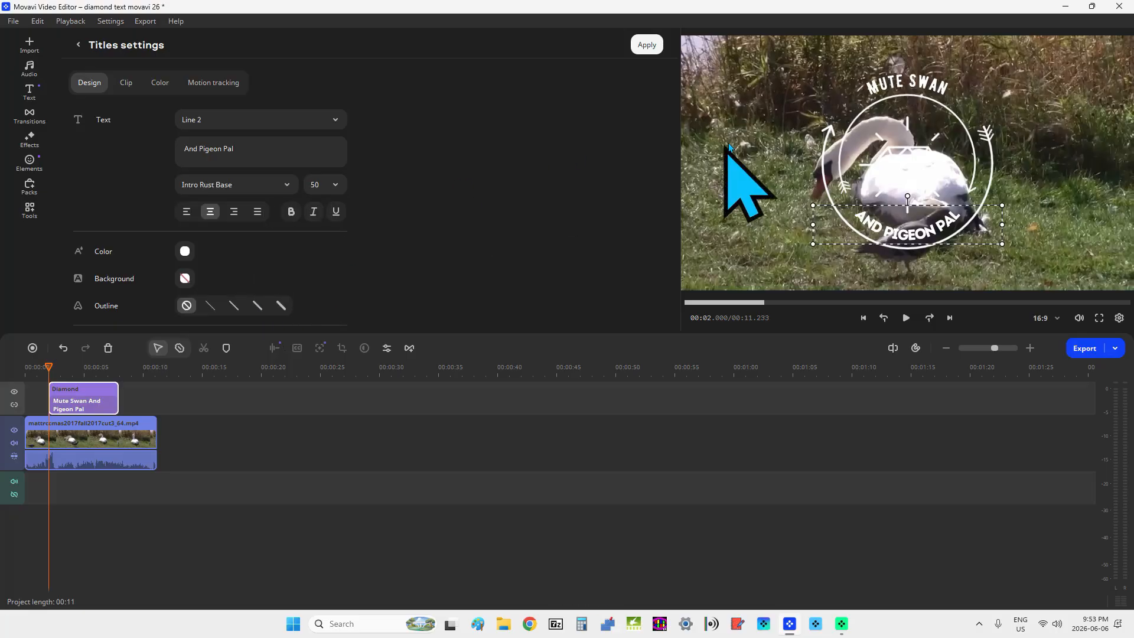
# Change the font of the title's Line 1, "Mute Swan", to Days One.
pyautogui.click(909, 89)
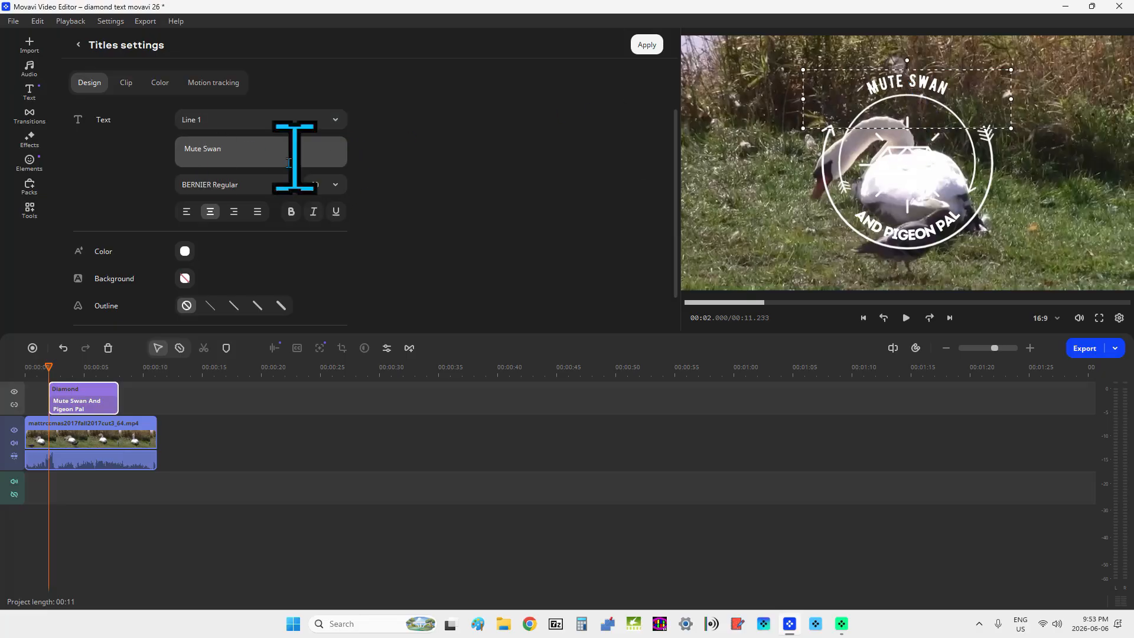
pyautogui.click(241, 152)
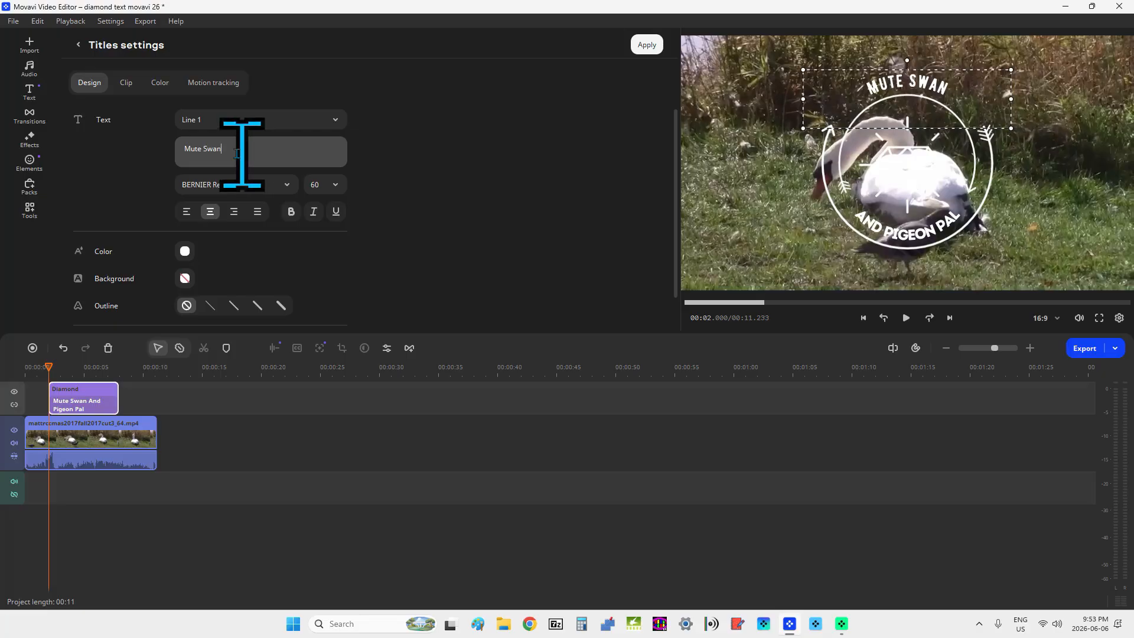
pyautogui.click(256, 185)
pyautogui.scroll(-4, 257, 292)
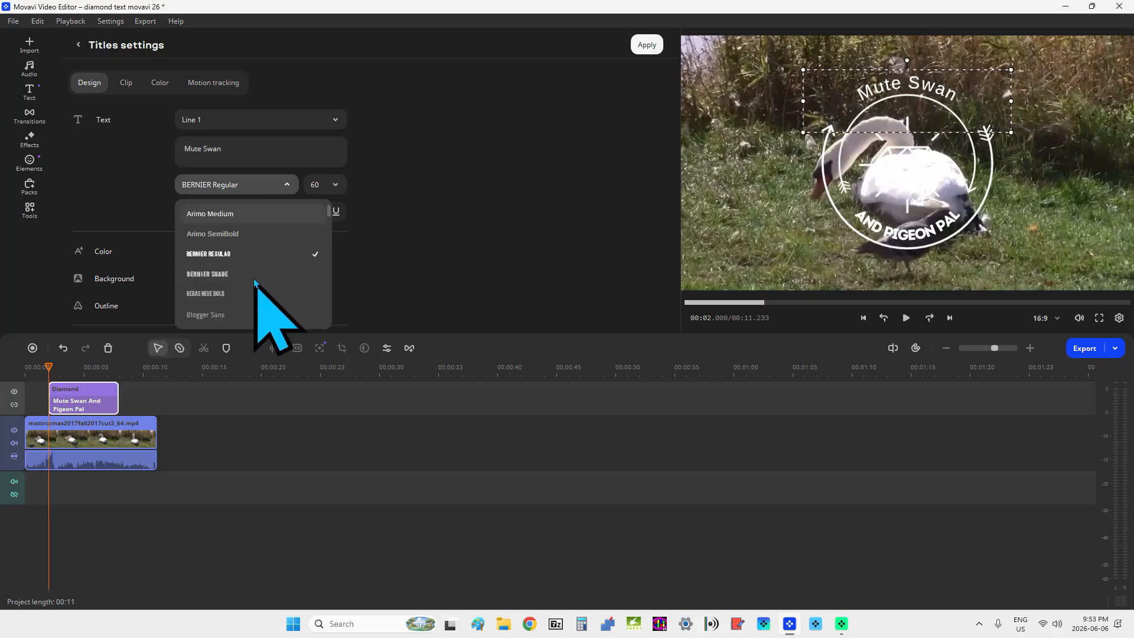
pyautogui.scroll(-1, 255, 281)
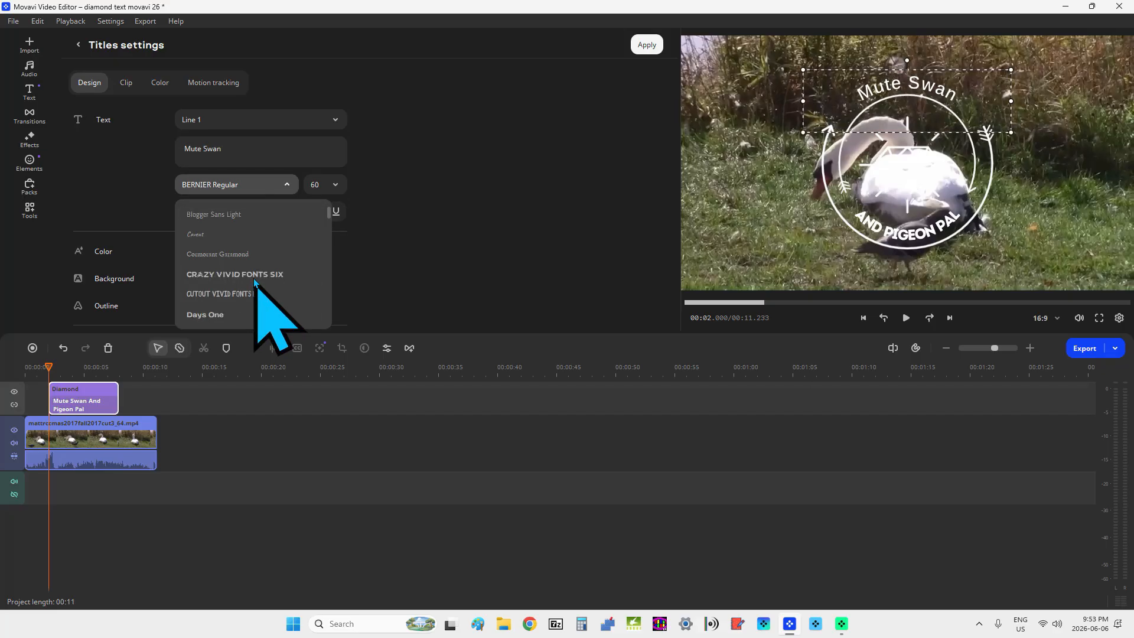
pyautogui.scroll(-1, 255, 282)
pyautogui.scroll(1, 255, 283)
pyautogui.click(246, 316)
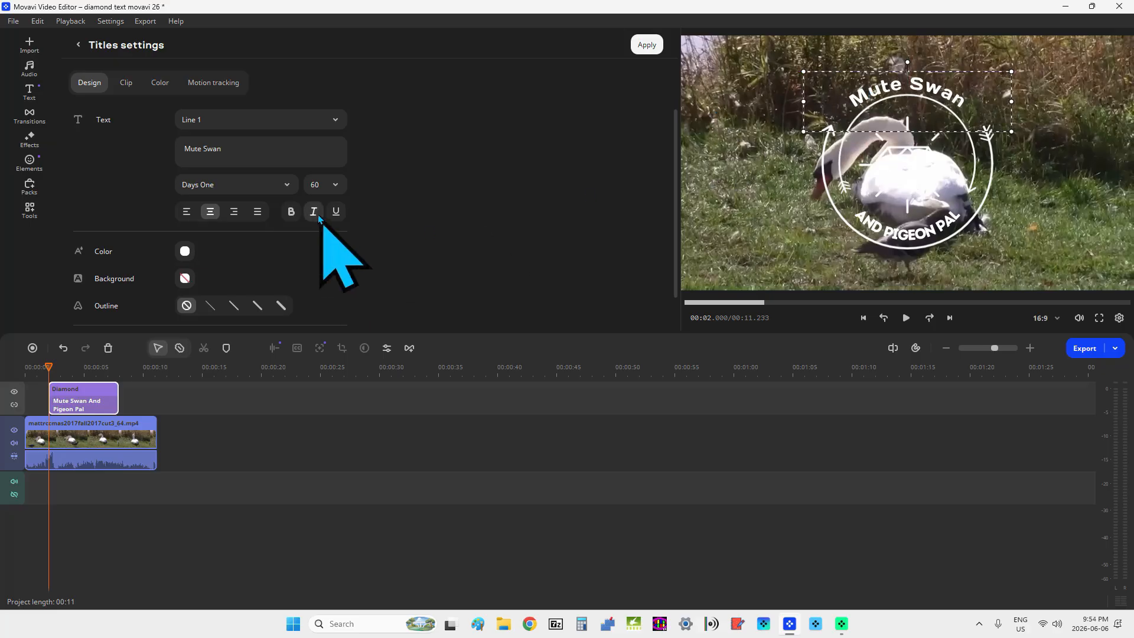
# Make both Line 1 and Line 2 of the Diamond title bold.
pyautogui.click(290, 211)
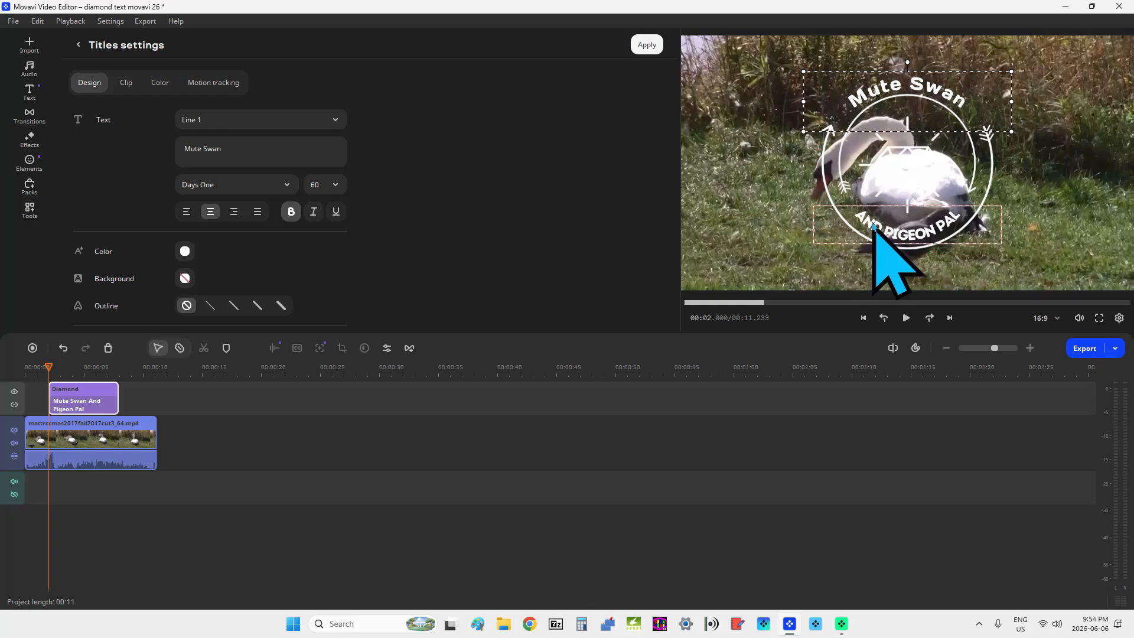
pyautogui.click(880, 223)
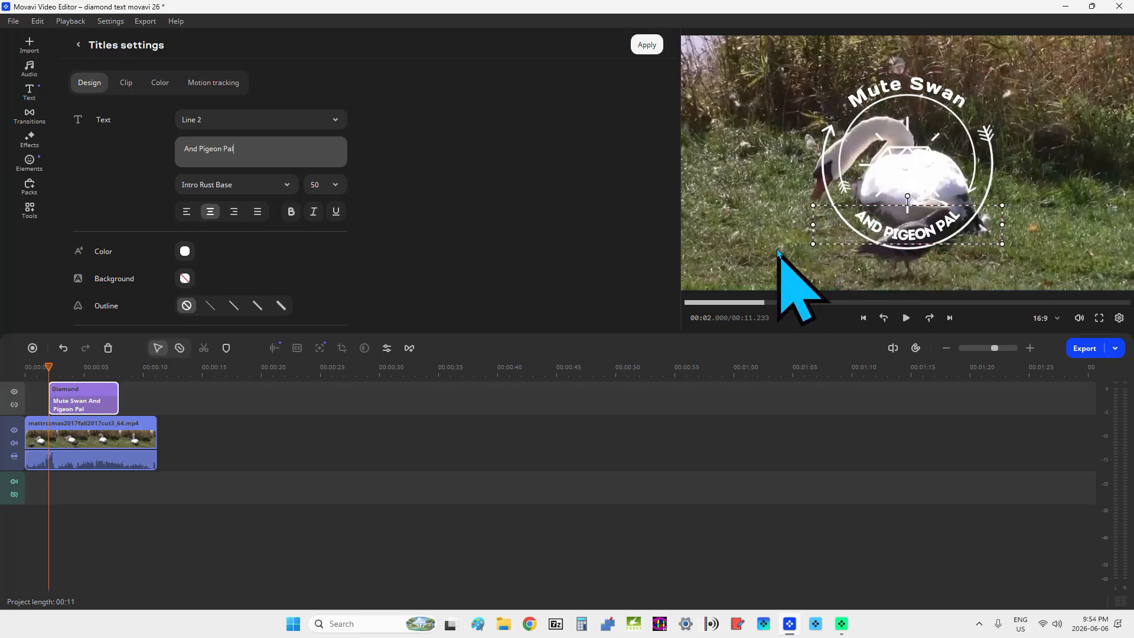
pyautogui.click(291, 210)
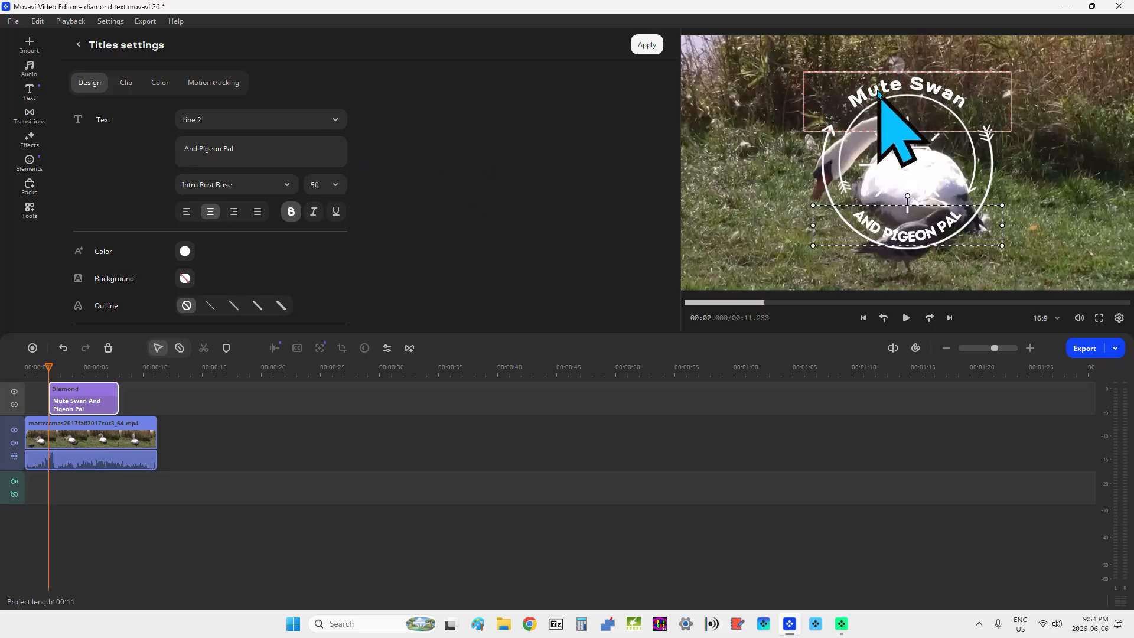
# Set the text color of Line 1, "Mute Swan", to red (#ff0000).
pyautogui.click(885, 90)
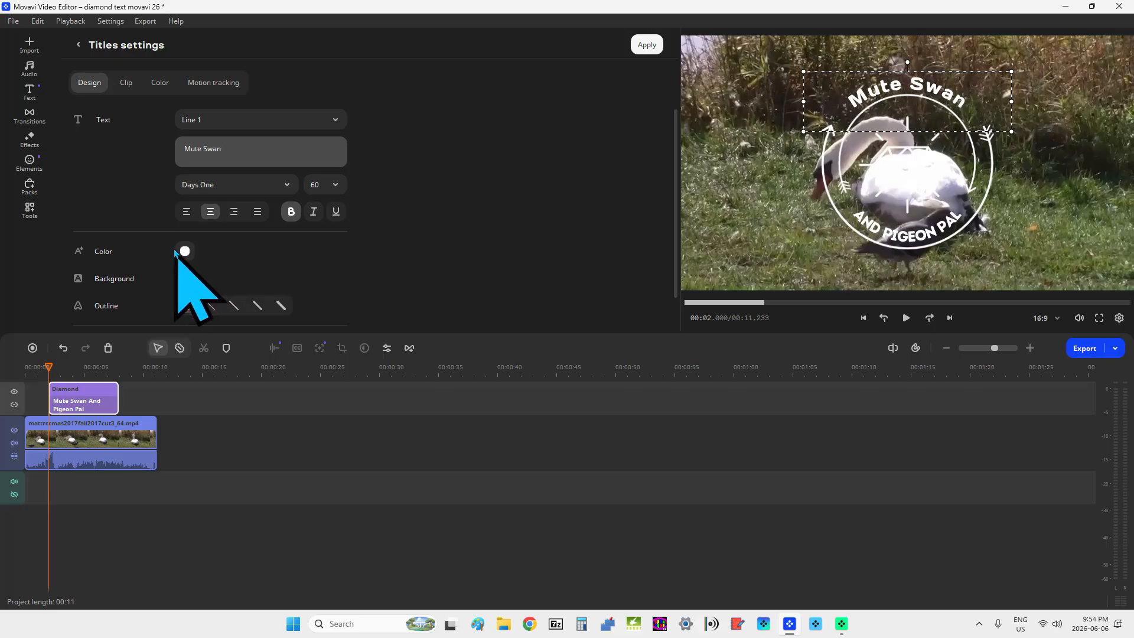
pyautogui.click(185, 251)
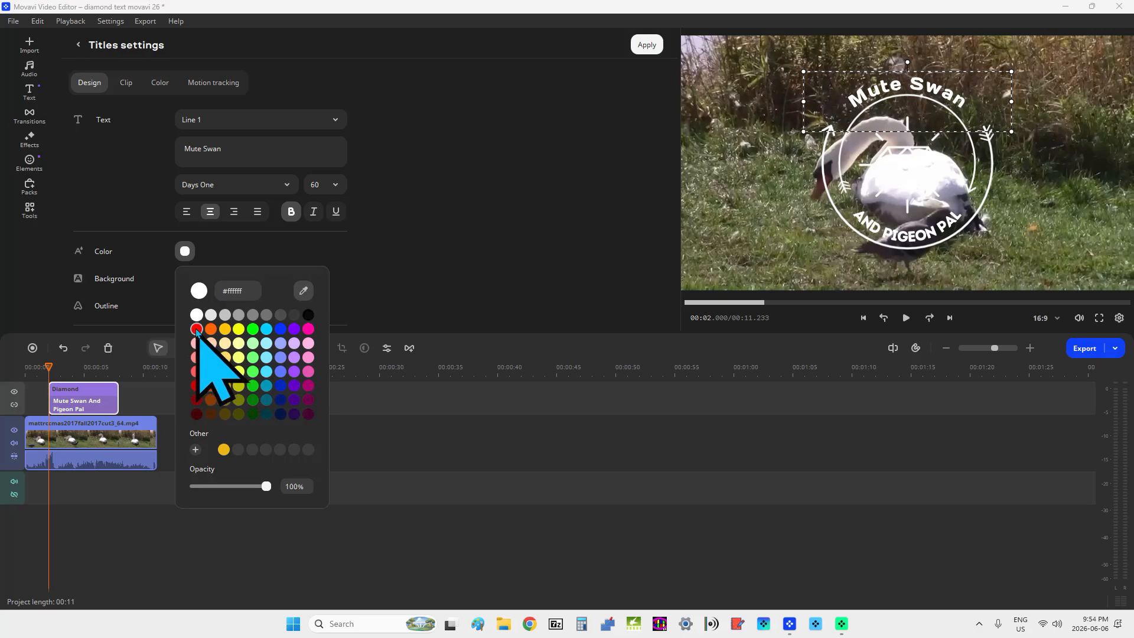
pyautogui.click(197, 328)
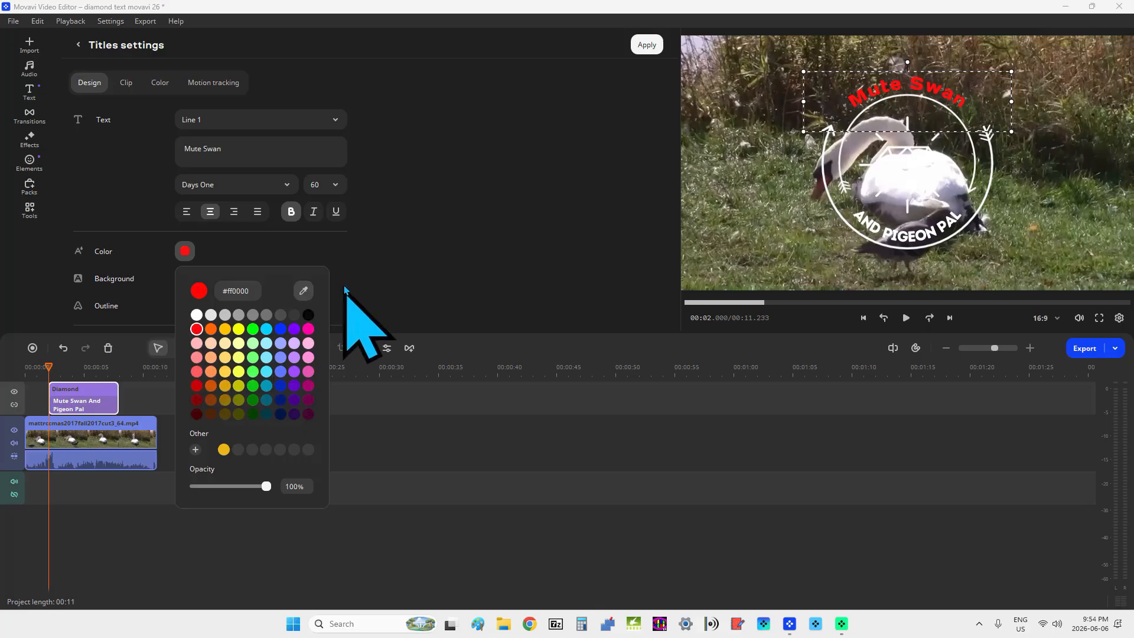
pyautogui.click(405, 267)
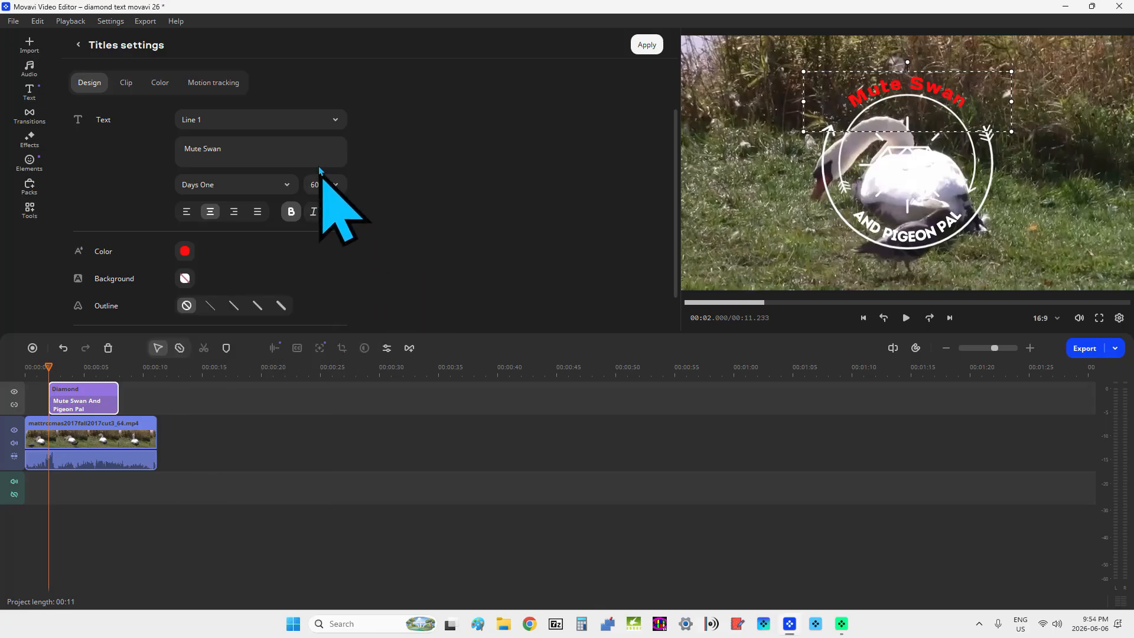
# Set the text color of Line 2, "And Pigeon Pal", to green (#03c705).
pyautogui.click(334, 121)
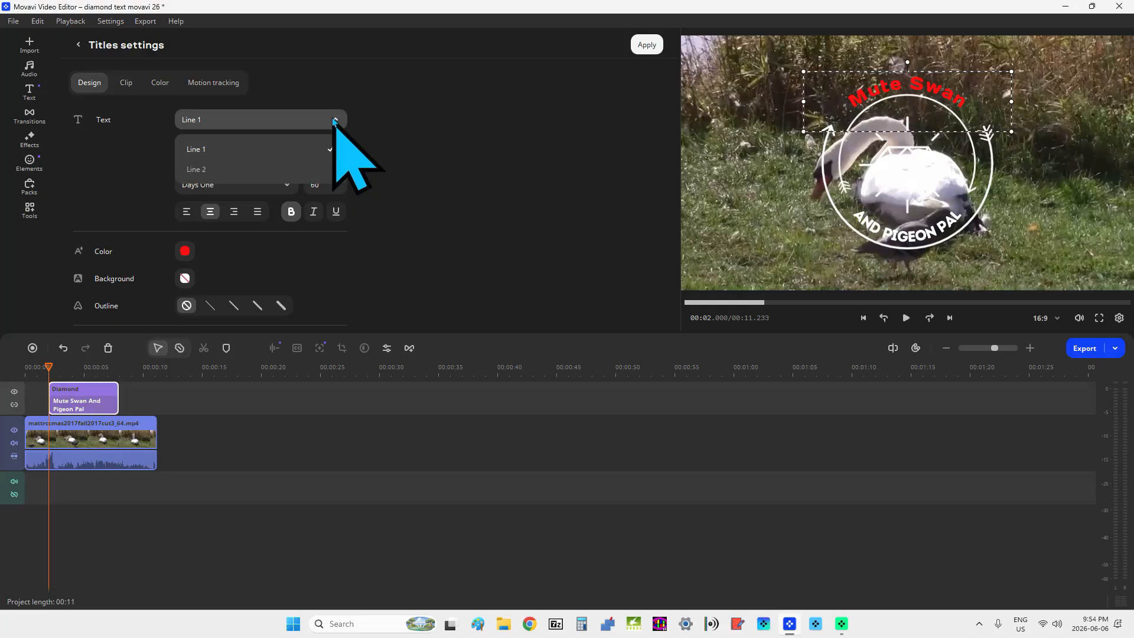
pyautogui.click(258, 169)
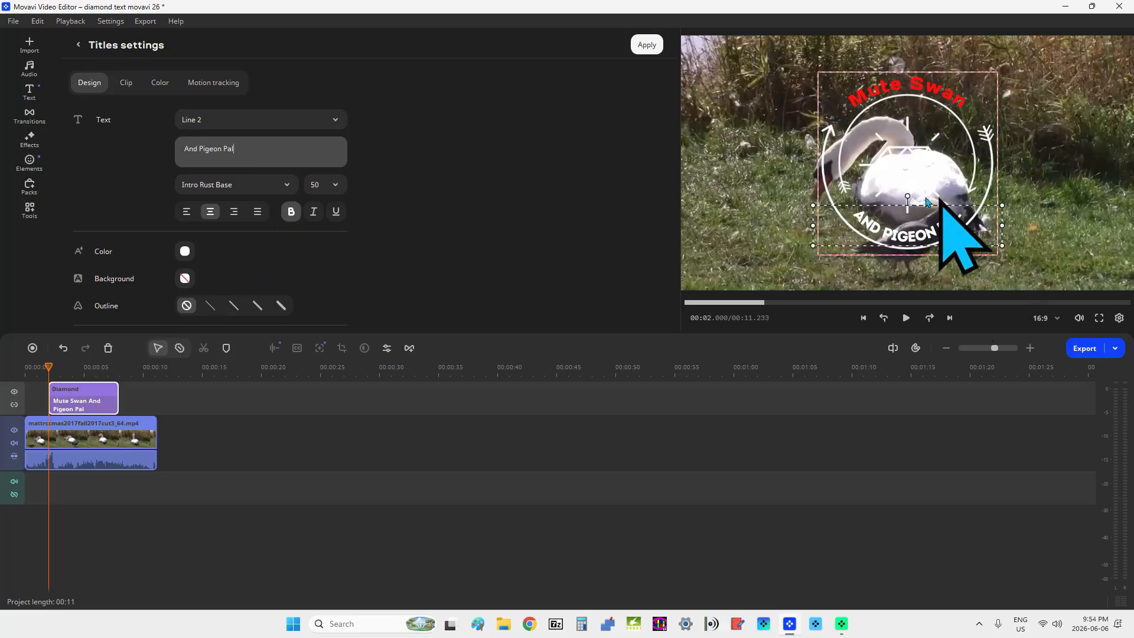
pyautogui.click(185, 252)
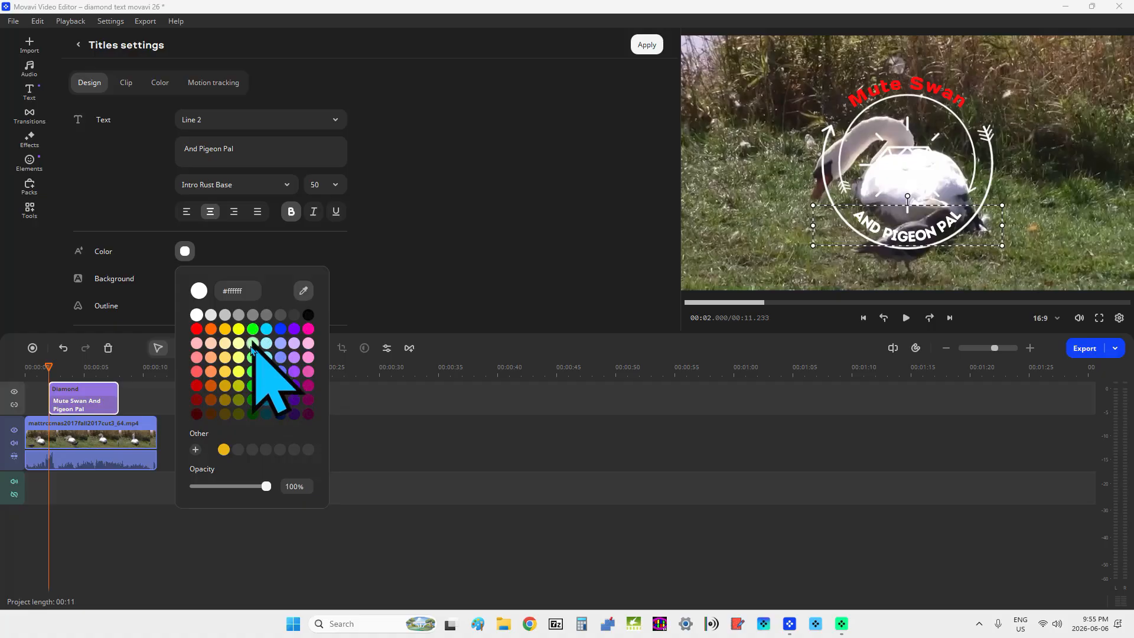
pyautogui.click(253, 390)
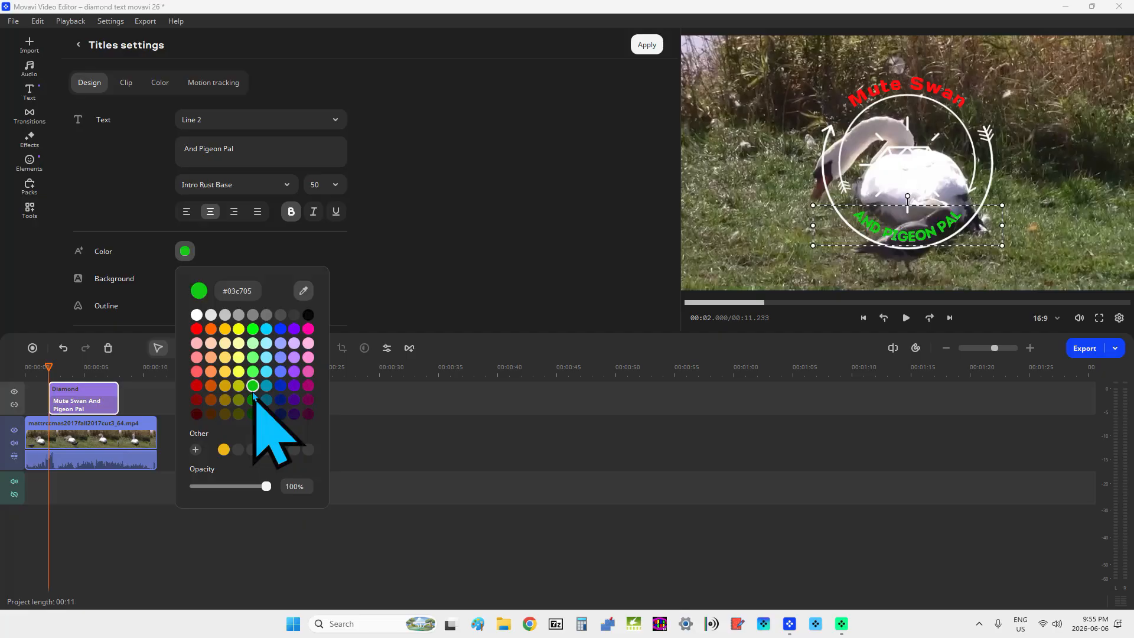
pyautogui.click(378, 305)
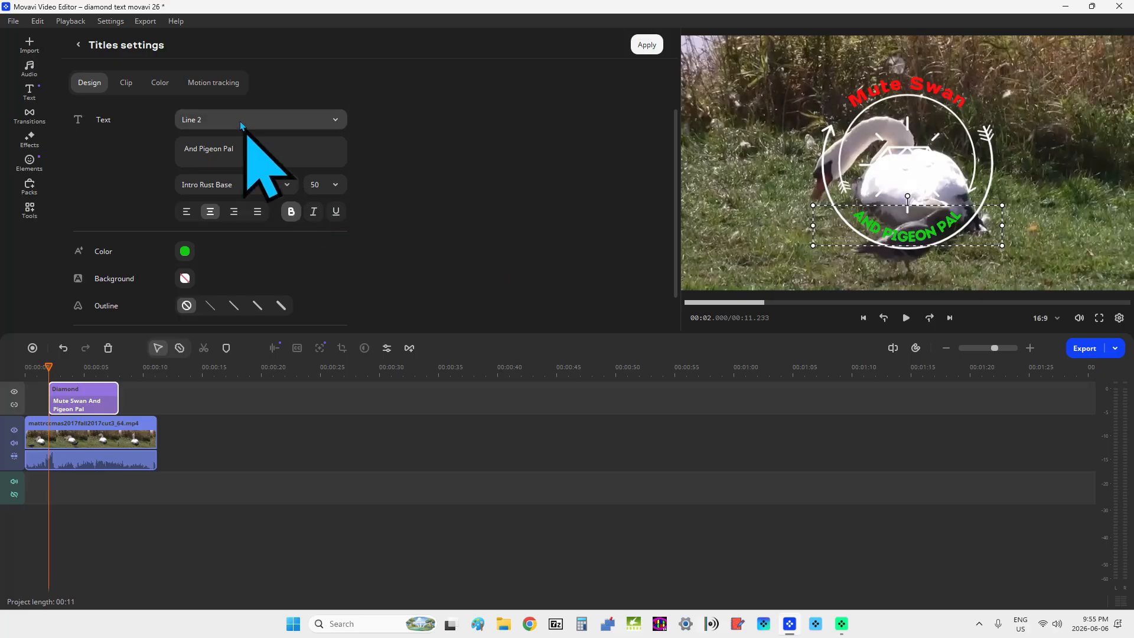
# Color the Diamond title's decorations blue and apply the title settings.
pyautogui.click(160, 84)
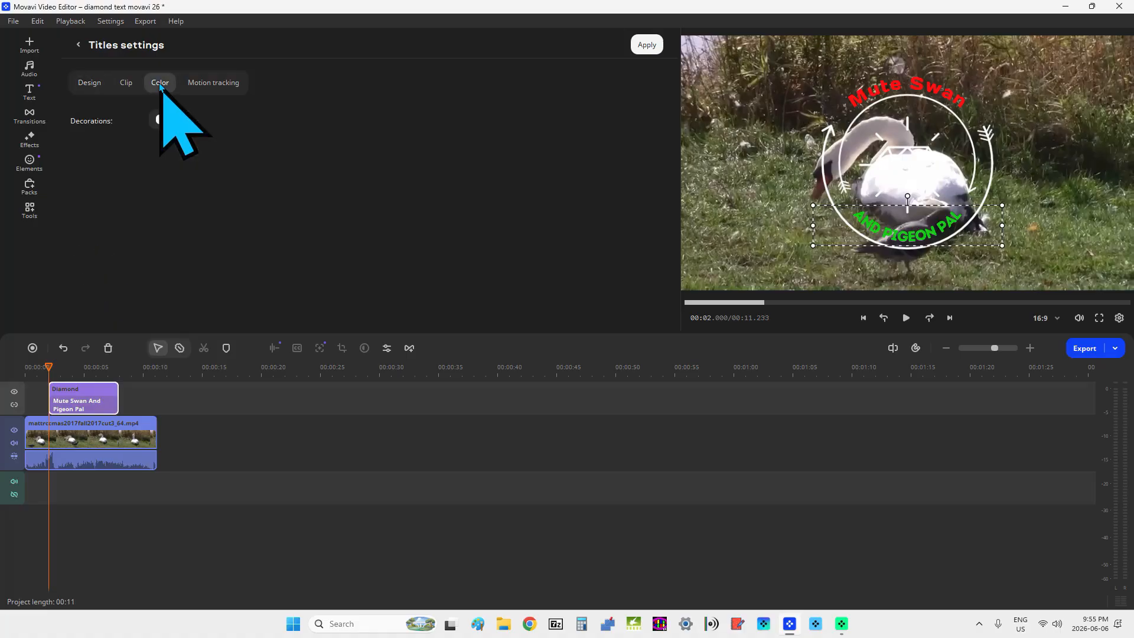
pyautogui.click(163, 121)
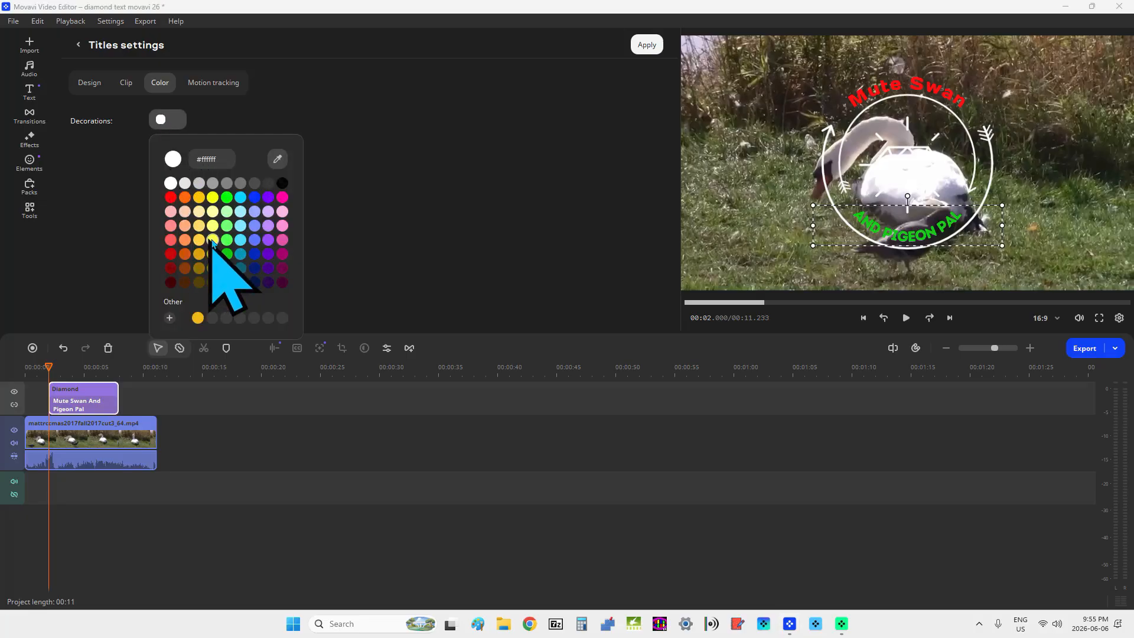
pyautogui.click(255, 198)
pyautogui.click(380, 171)
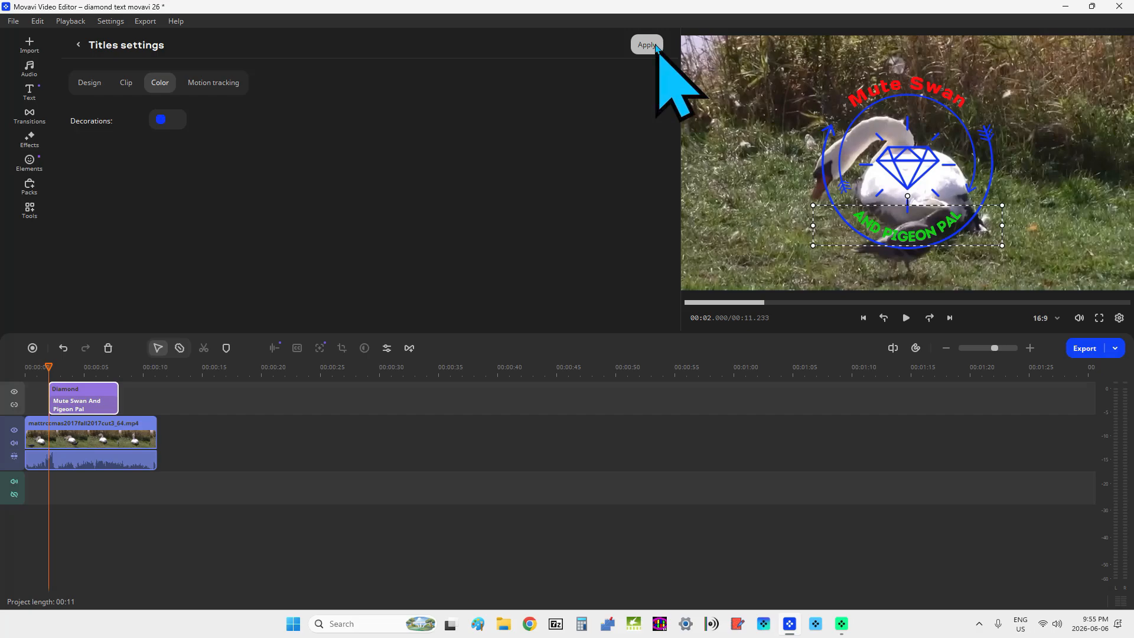
pyautogui.click(655, 46)
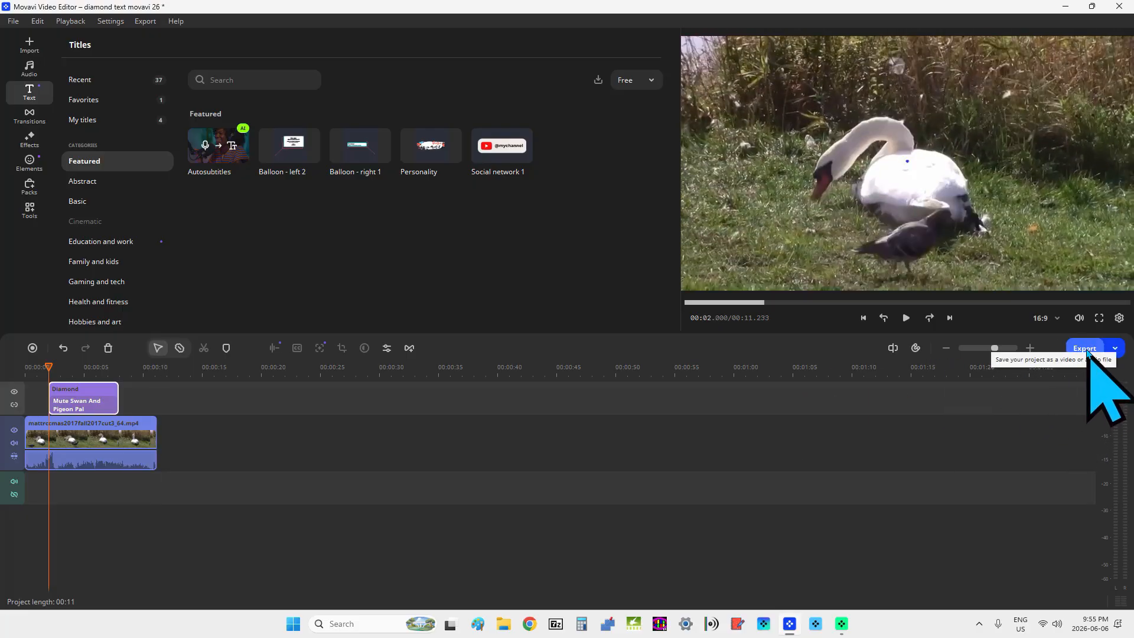
# Start an MP4 video export and choose the "diamond text export" folder on the Desktop as its save location.
pyautogui.click(1087, 348)
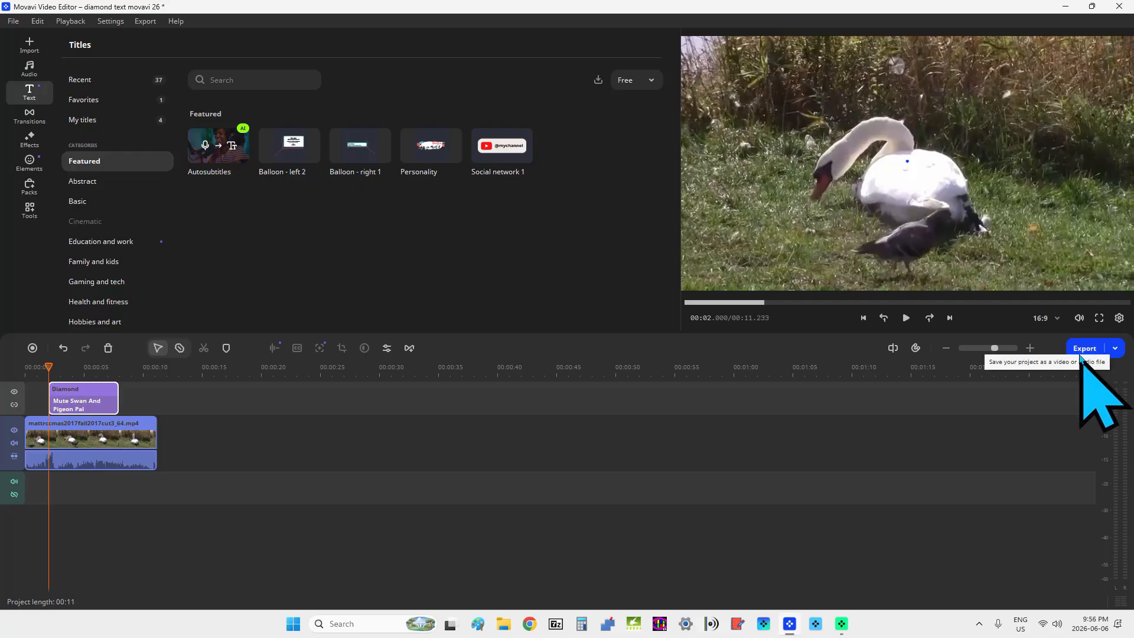
pyautogui.click(1083, 350)
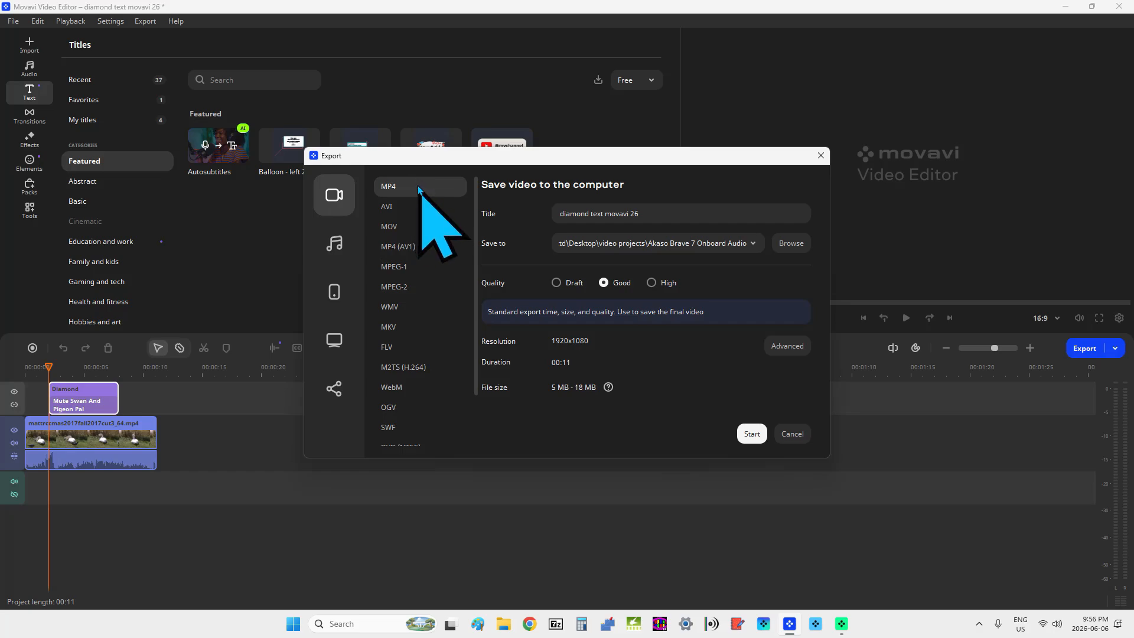
pyautogui.scroll(-3, 434, 290)
pyautogui.scroll(3, 431, 291)
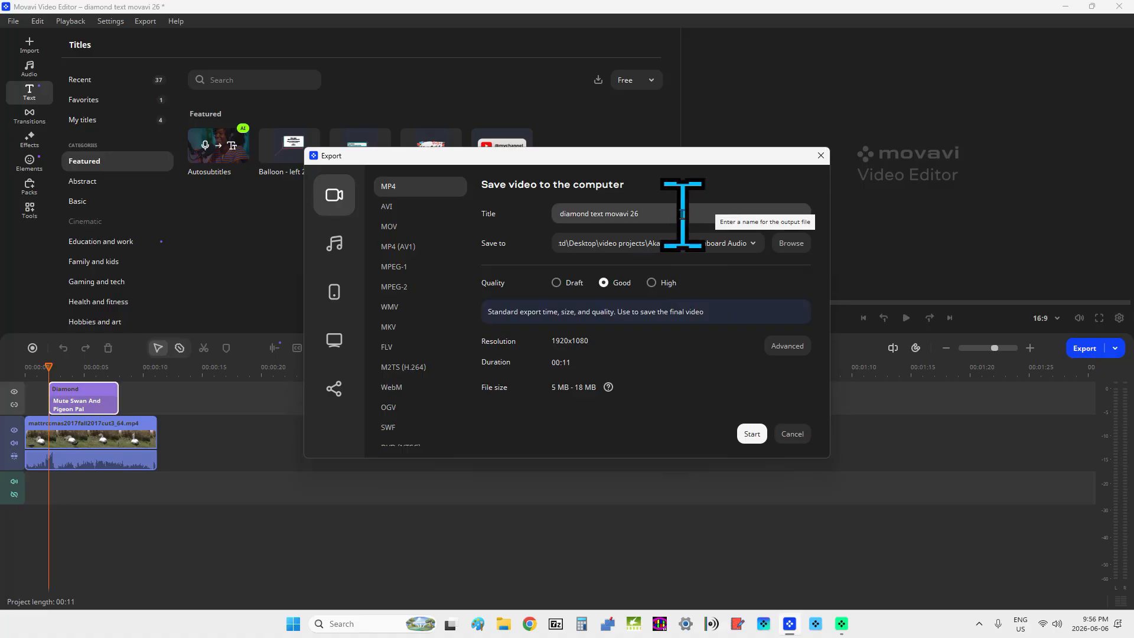
pyautogui.click(789, 244)
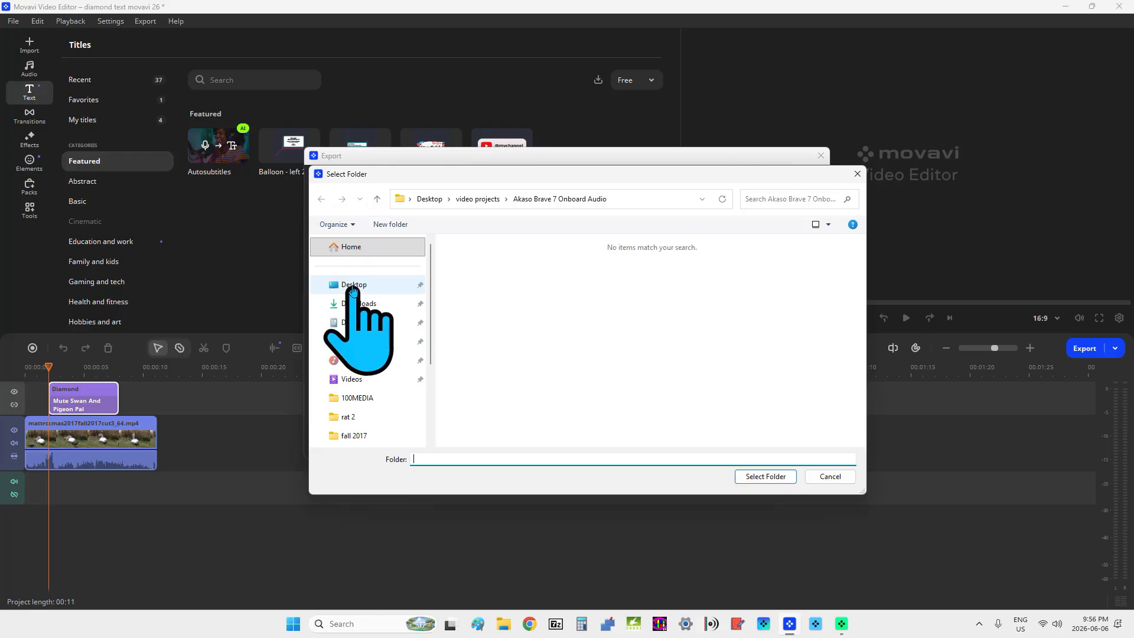
pyautogui.click(353, 285)
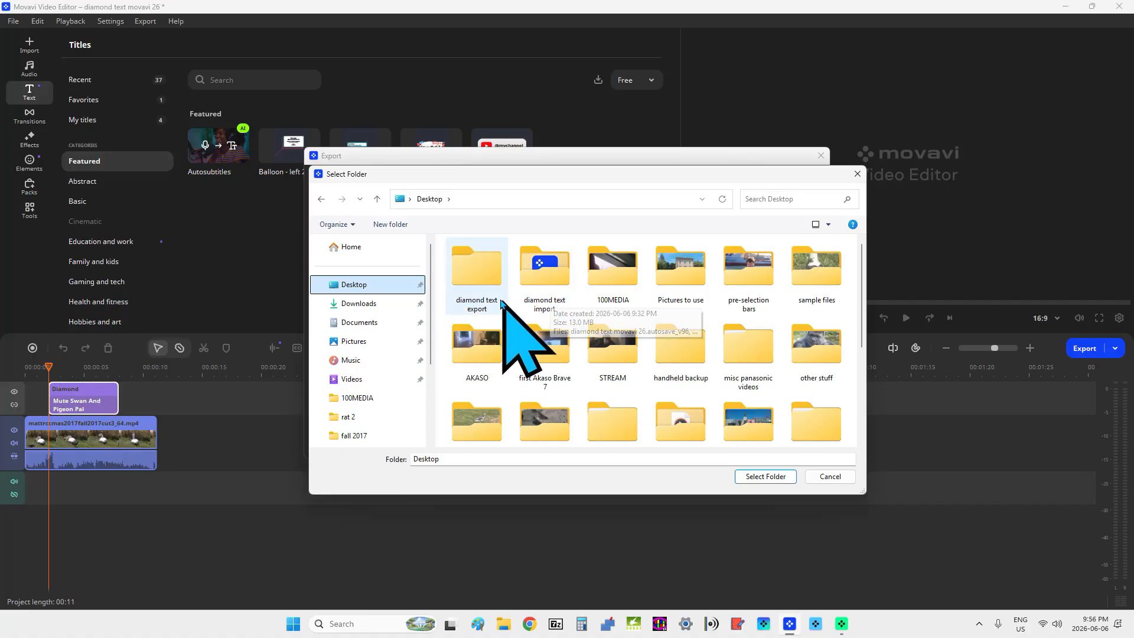
pyautogui.click(479, 271)
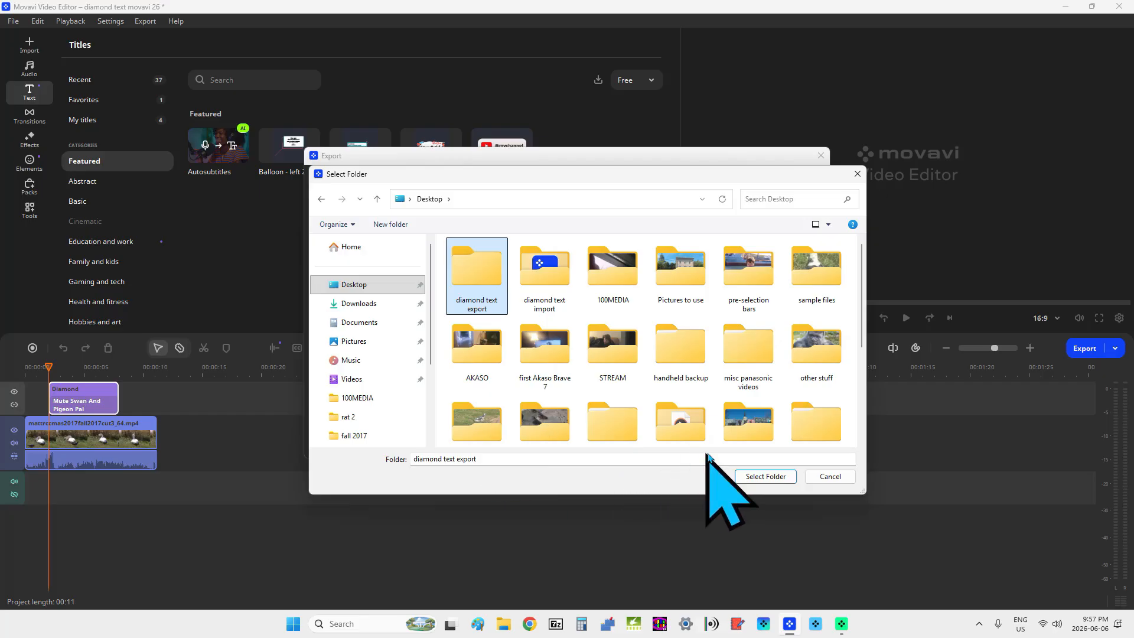
pyautogui.click(769, 477)
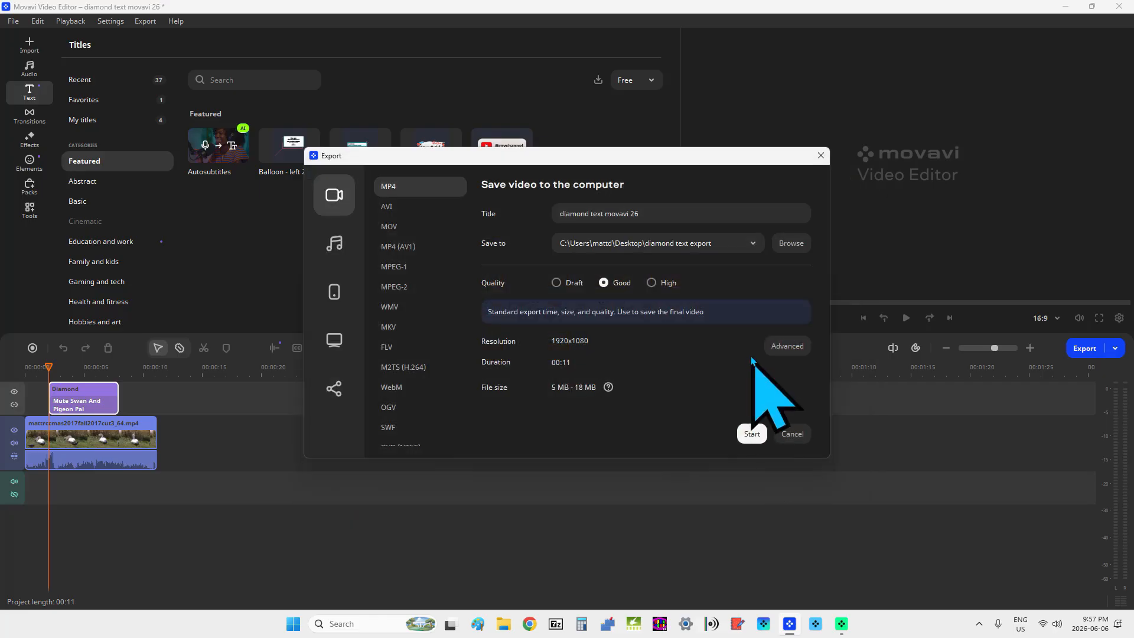
# In the advanced export settings, set the frame rate to 30 and the bitrate to Auto.
pyautogui.click(791, 347)
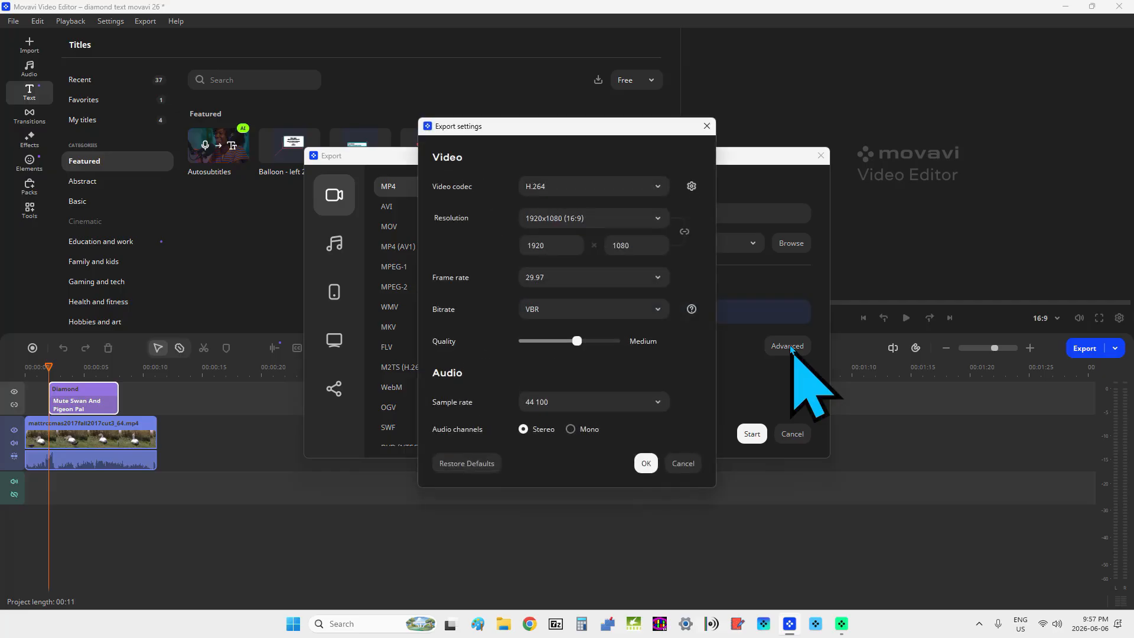
pyautogui.click(632, 283)
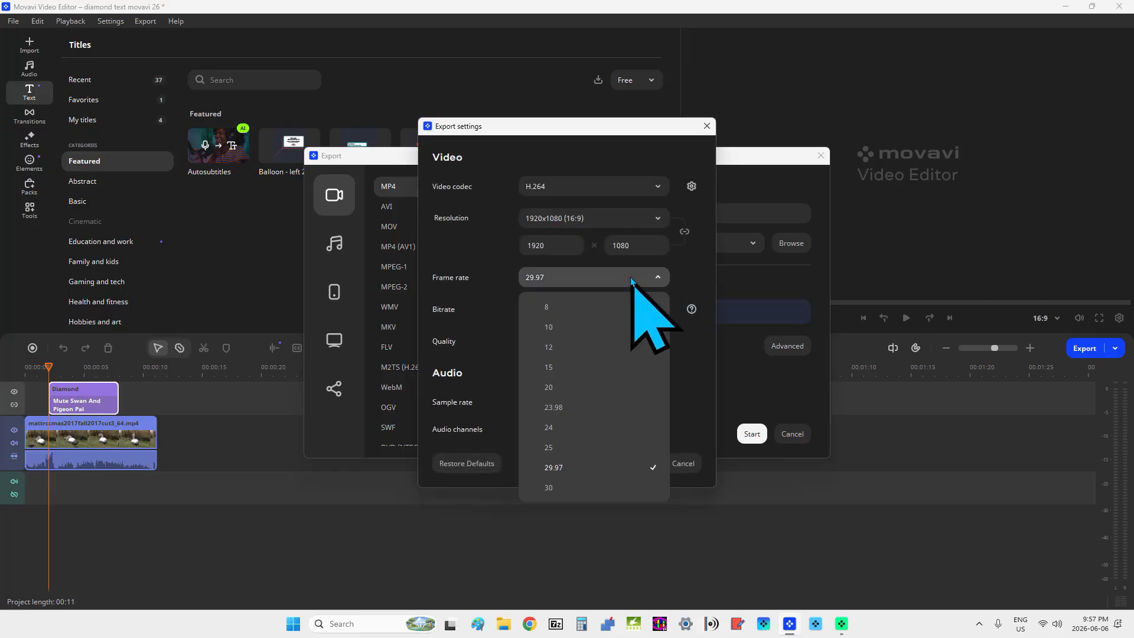
pyautogui.click(581, 488)
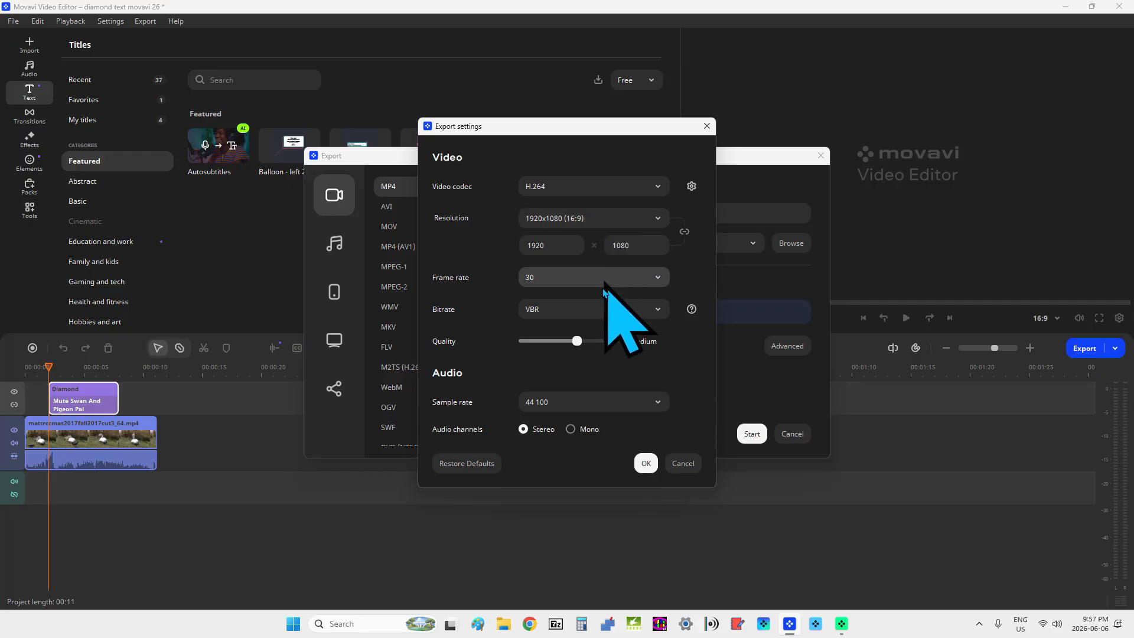
pyautogui.click(650, 310)
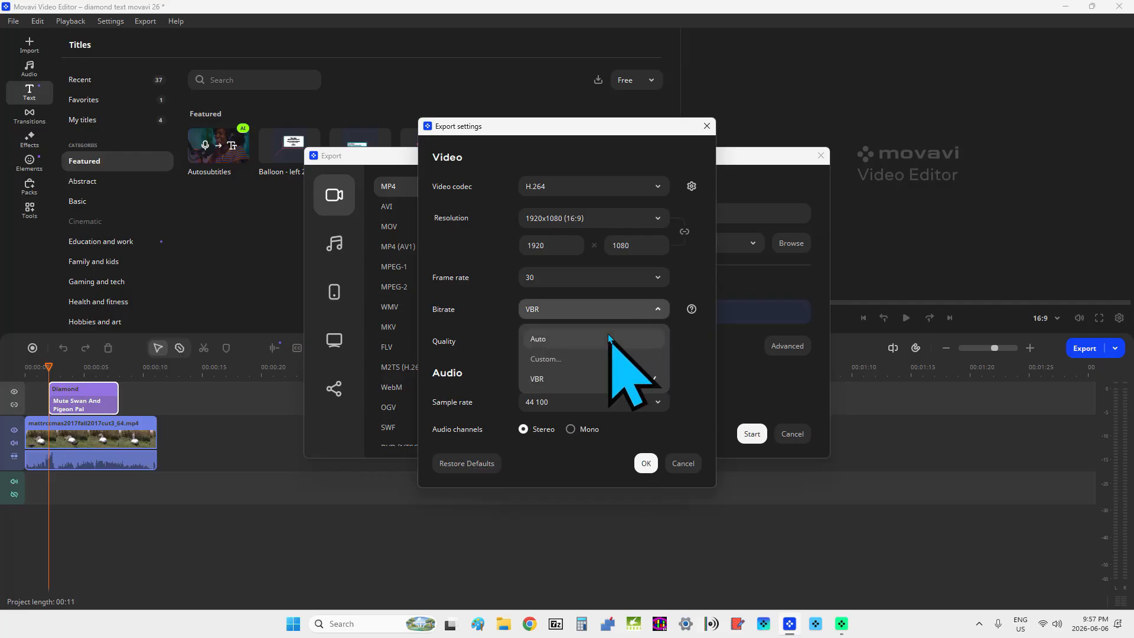
pyautogui.click(579, 341)
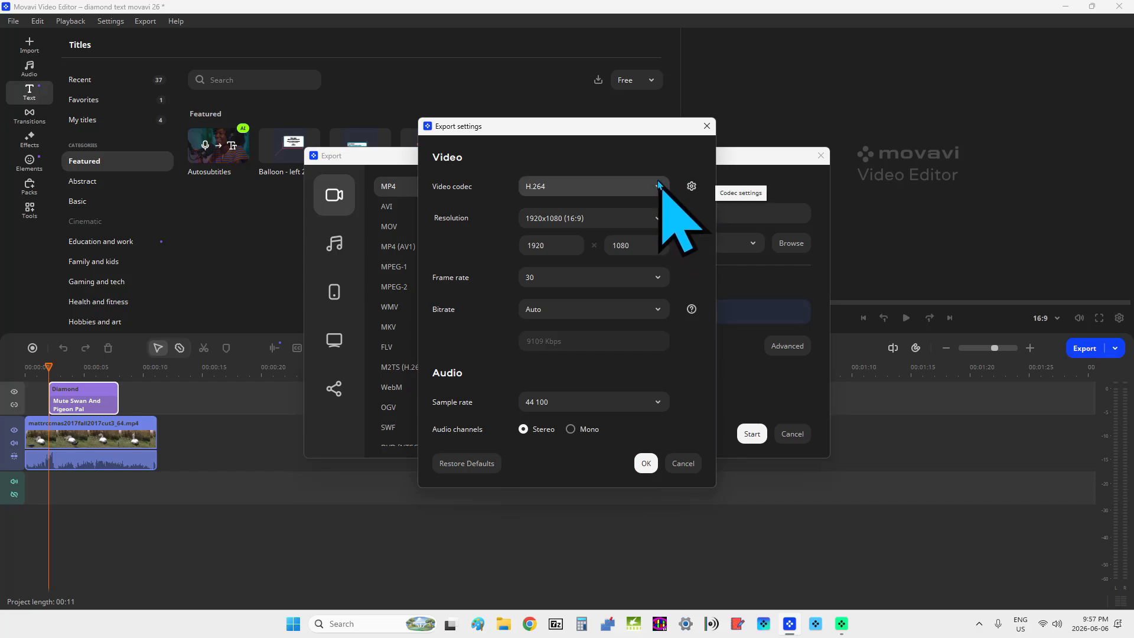
# In the H.264 codec settings, keep the Film preset and set the encoding speed to Slow.
pyautogui.click(691, 186)
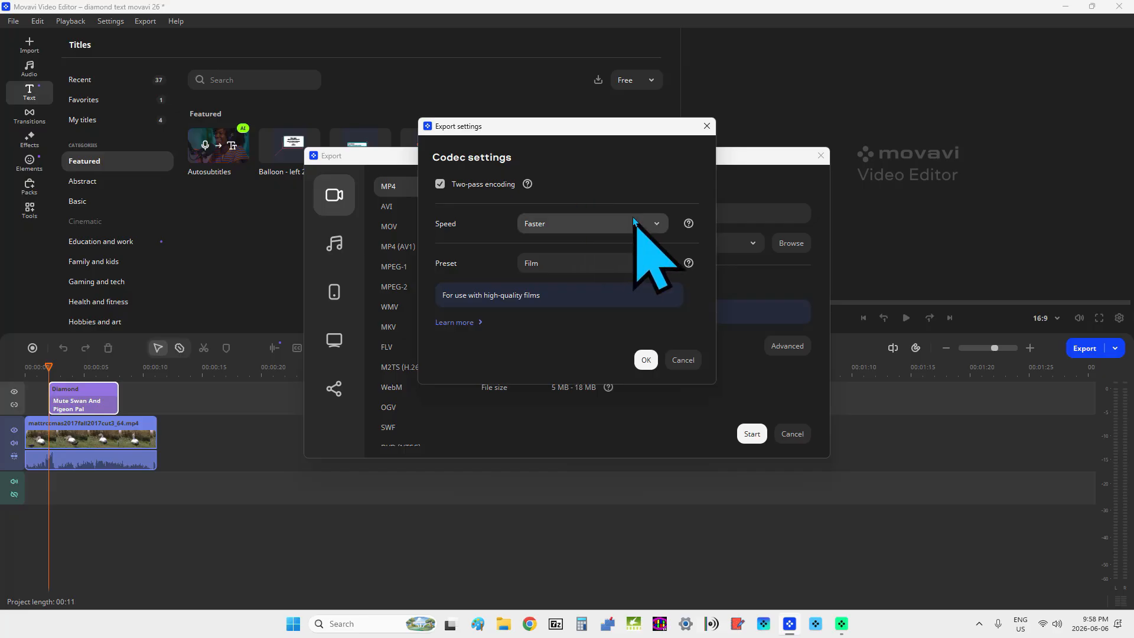
pyautogui.click(620, 262)
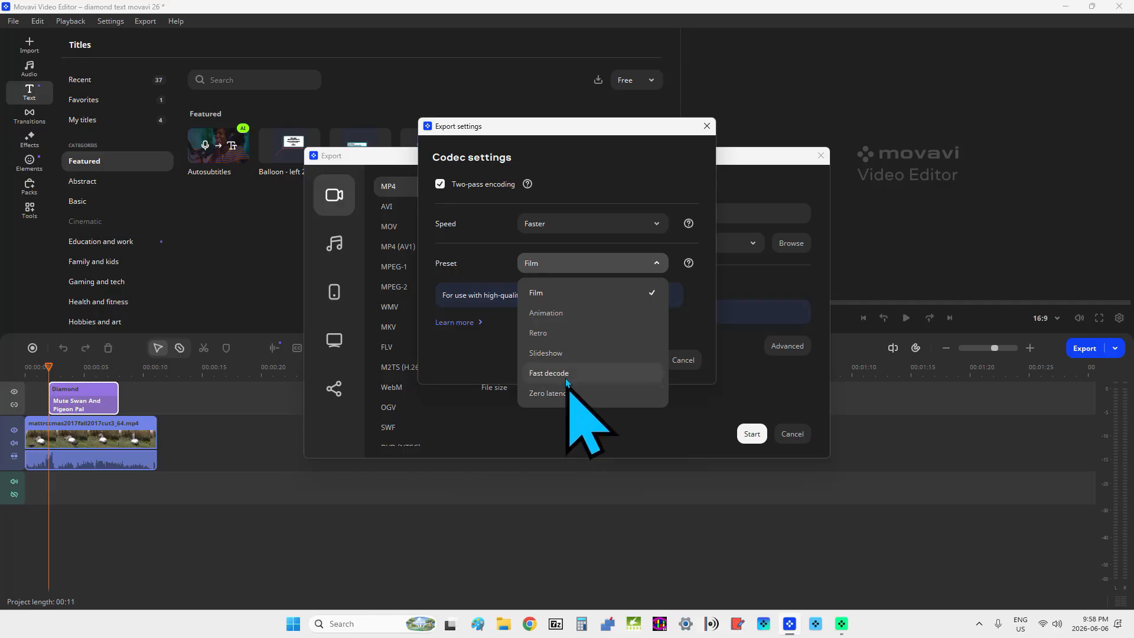
pyautogui.click(561, 295)
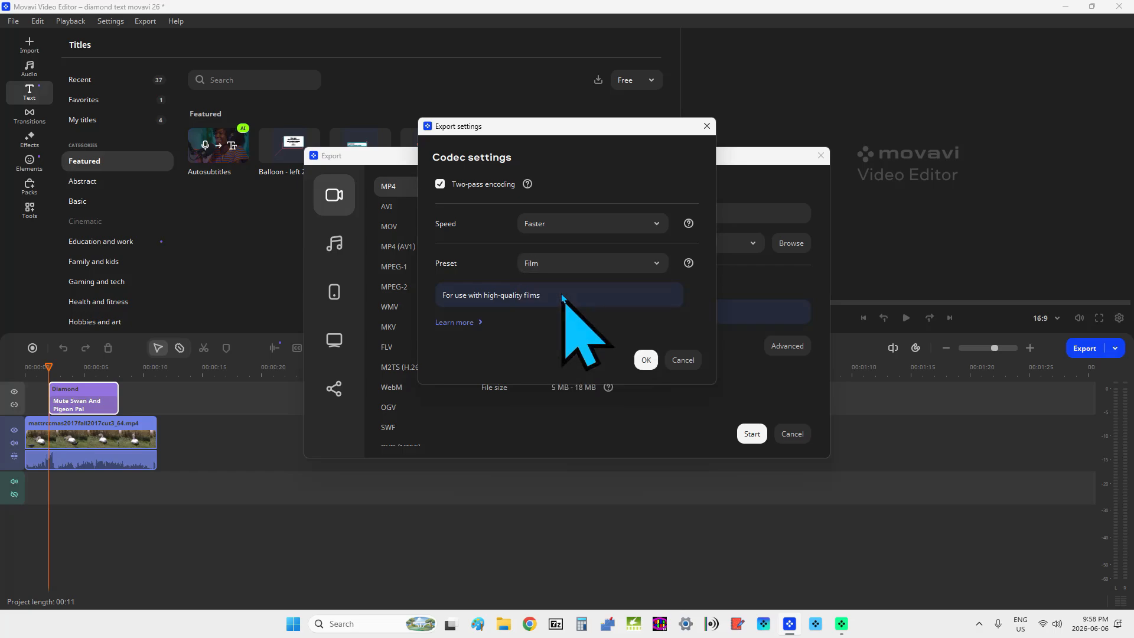
pyautogui.click(634, 215)
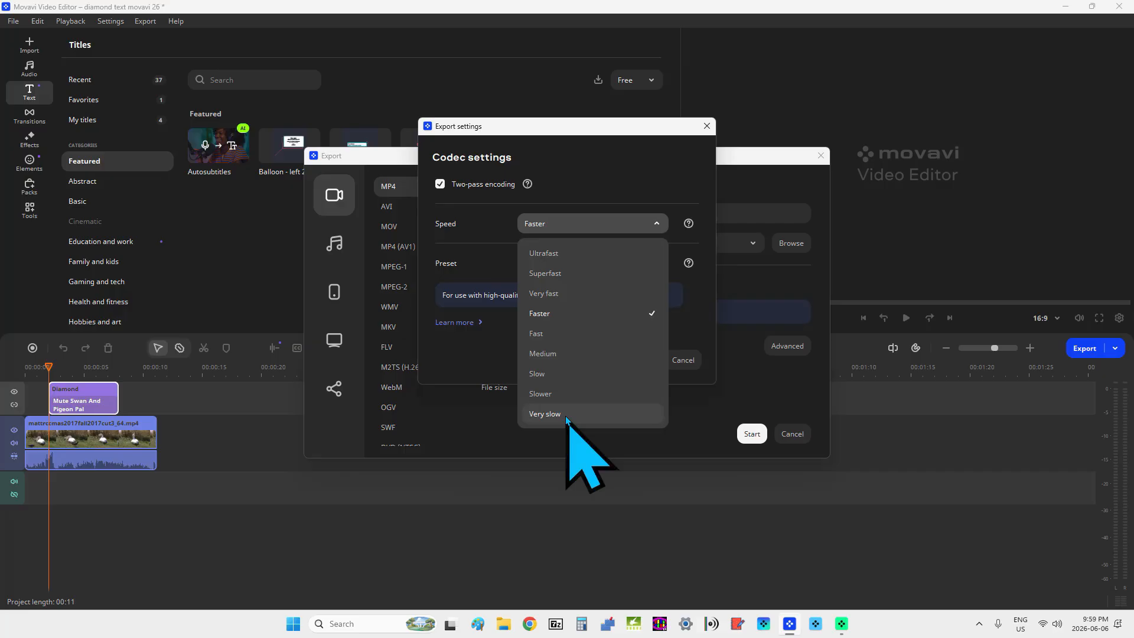
pyautogui.click(569, 373)
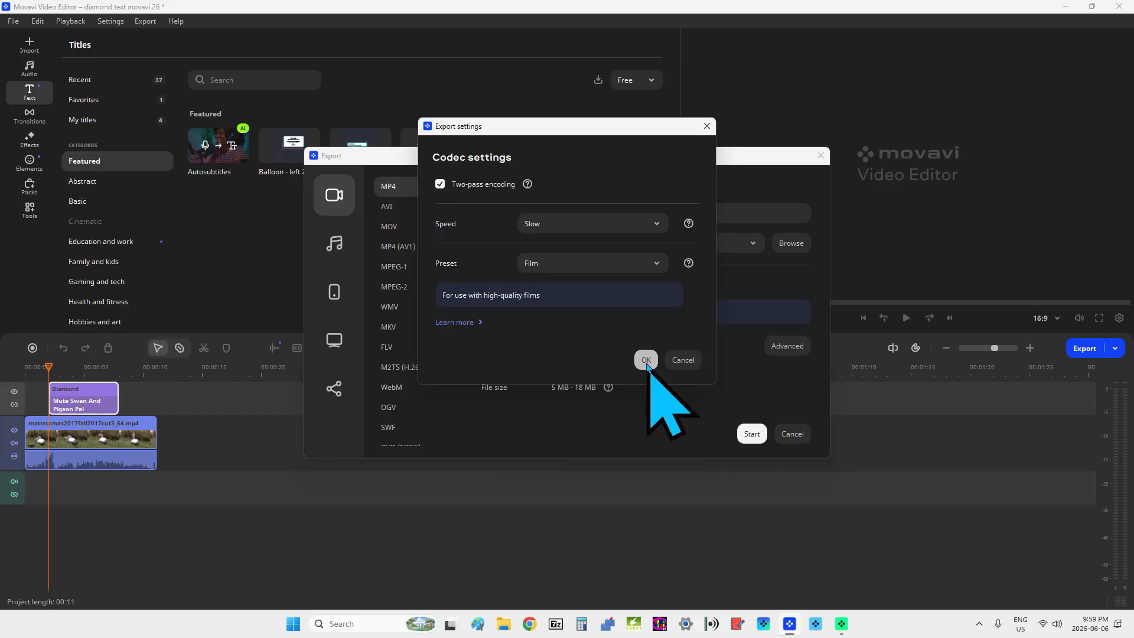
pyautogui.click(647, 361)
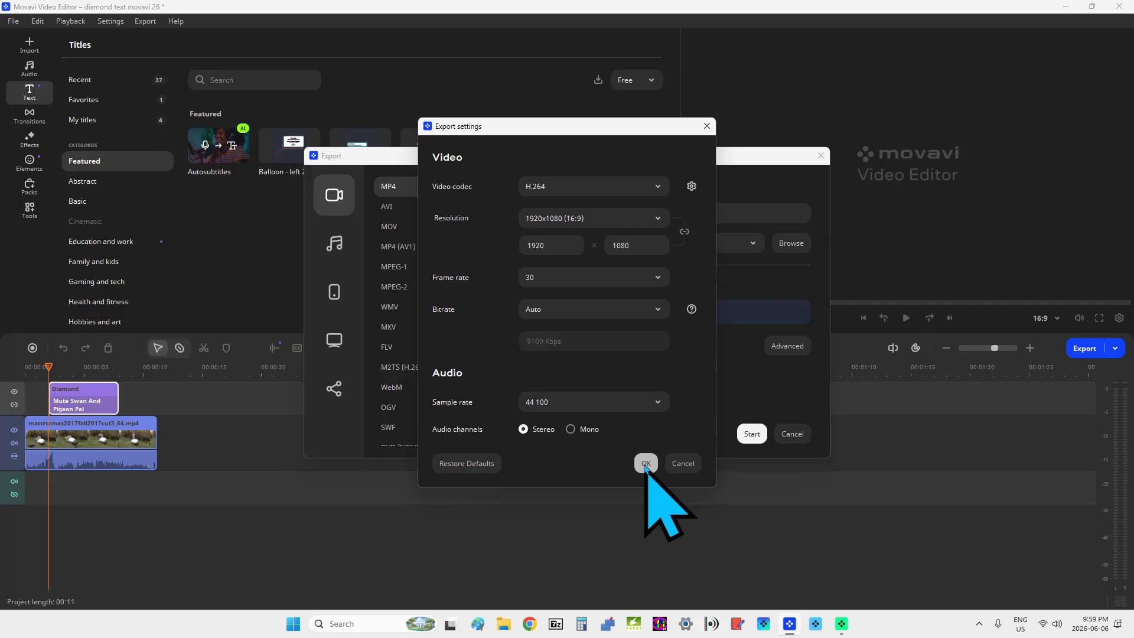
# Apply the custom export settings and export the video as "diamond text movavi 26", opening its output folder when done.
pyautogui.click(646, 463)
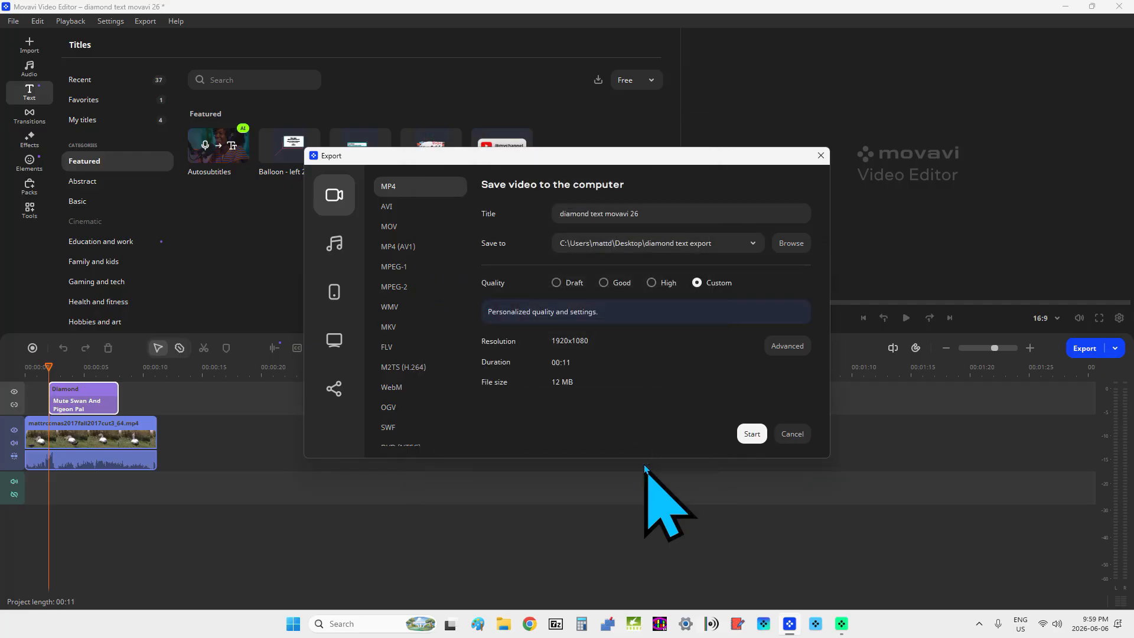
pyautogui.click(752, 435)
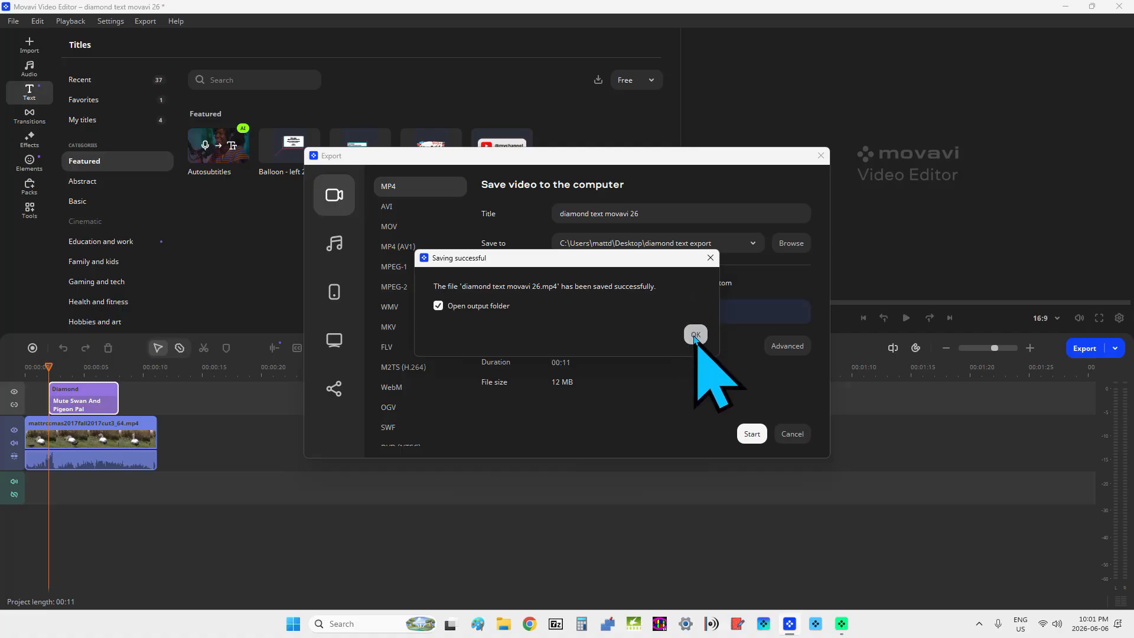
pyautogui.click(695, 334)
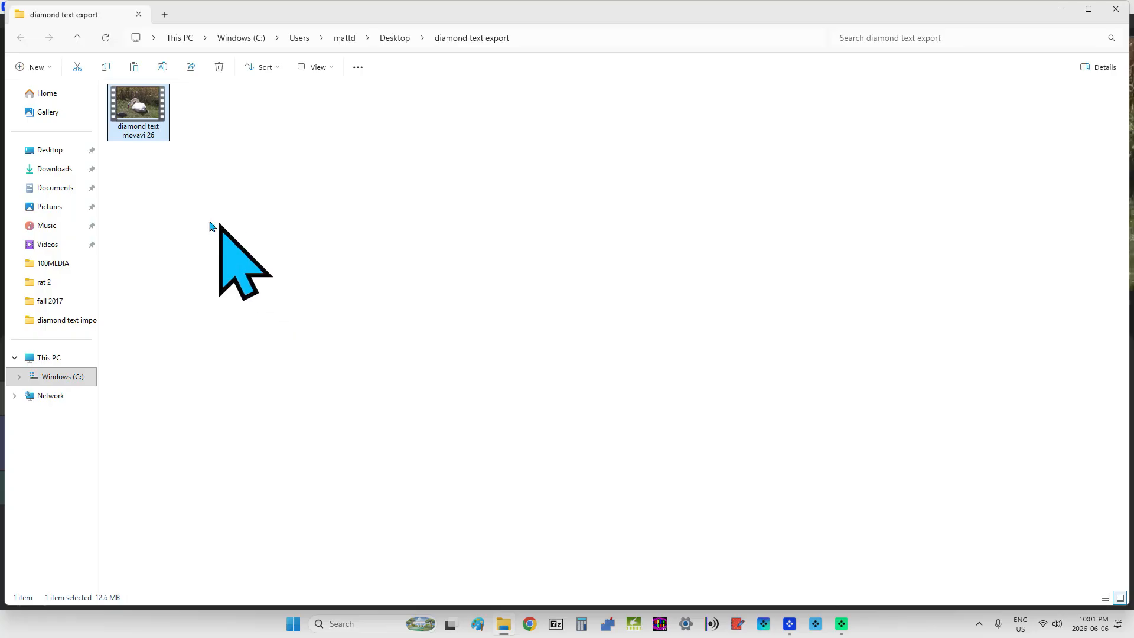
# Play the exported "diamond text movavi 26" video full screen in Media Player to check the Diamond title.
pyautogui.doubleClick(145, 108)
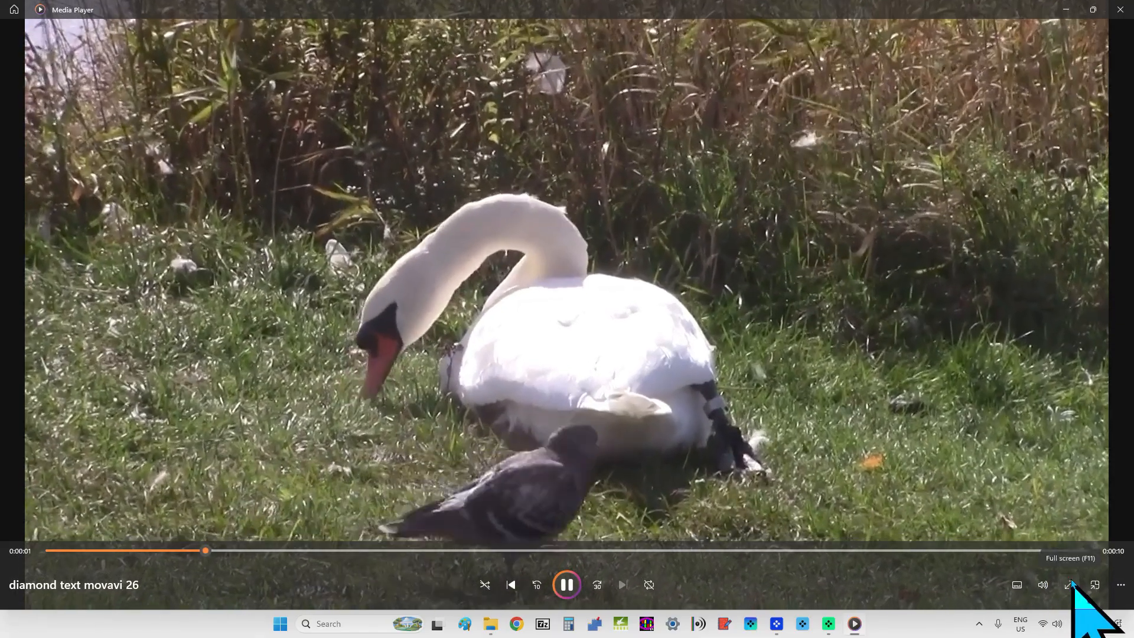
pyautogui.click(1070, 584)
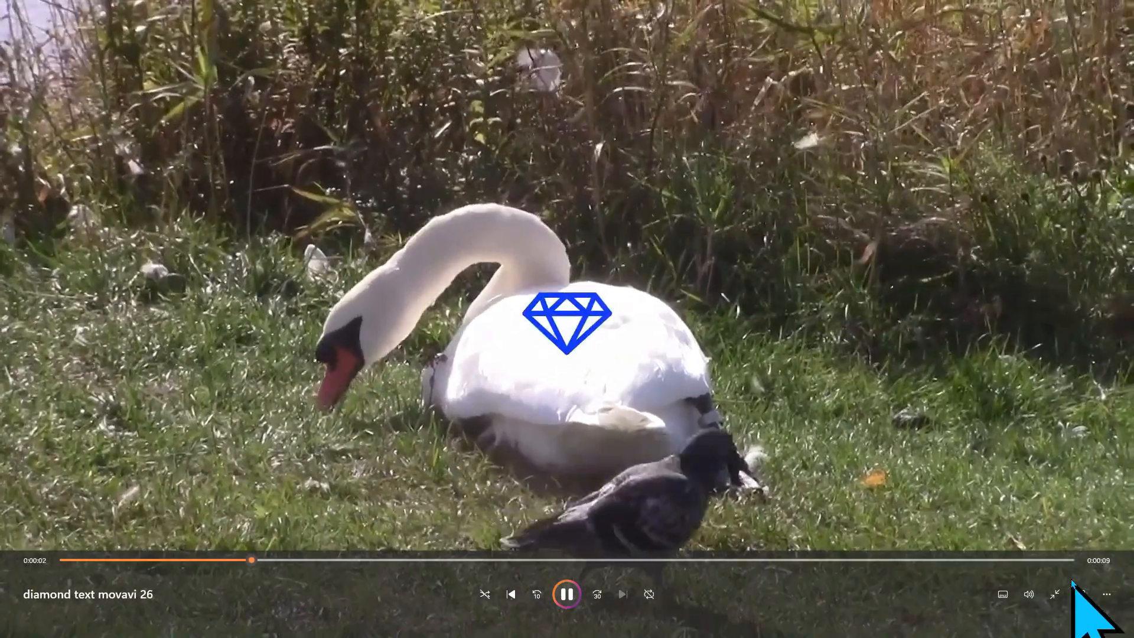